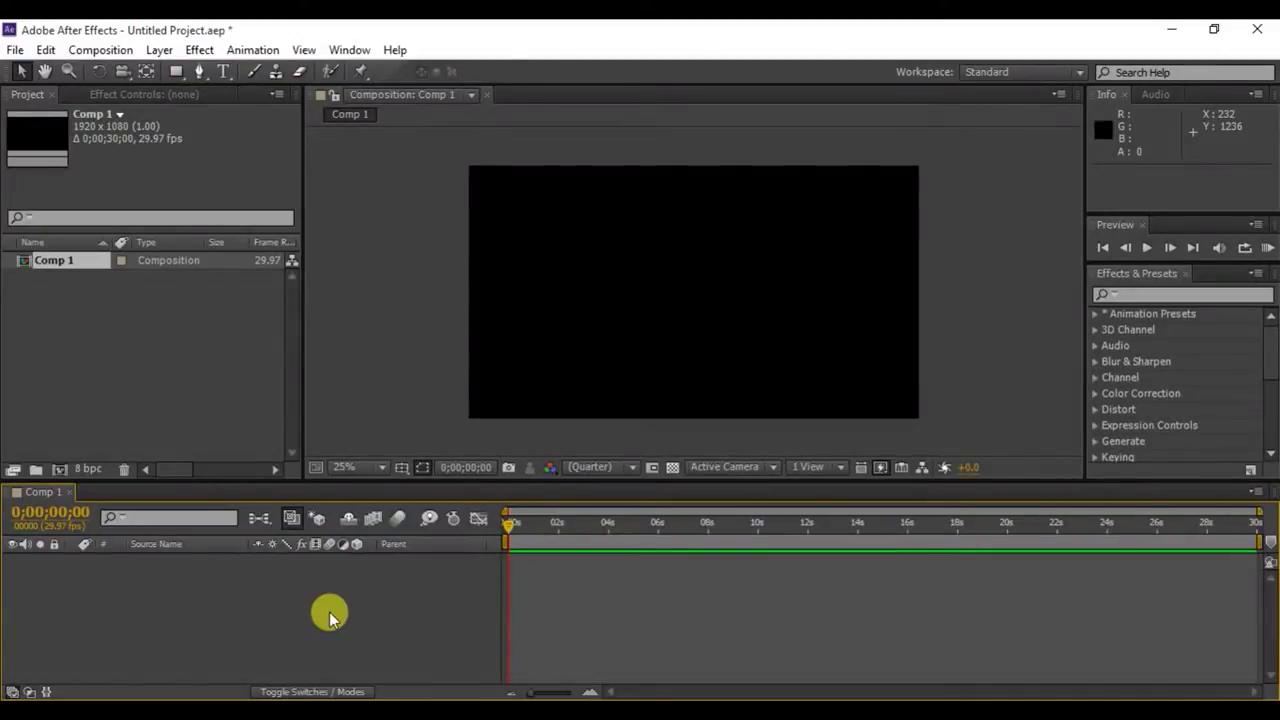
Add a text layer reading BLVFX to Comp 1 and commit the text.
{"action": "left_click", "coordinate": [160, 50]}
{"action": "mouse_move", "coordinate": [500, 67]}
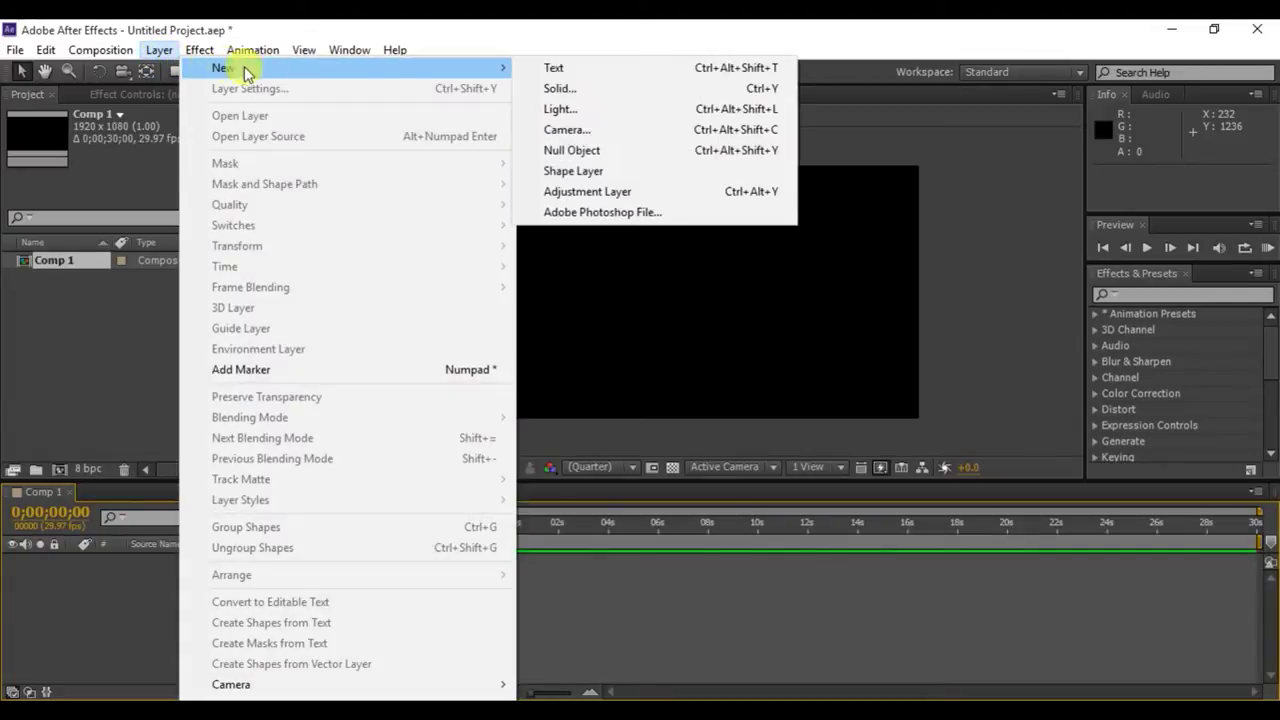
{"action": "left_click", "coordinate": [586, 78]}
{"action": "type", "text": "BLVFX"}
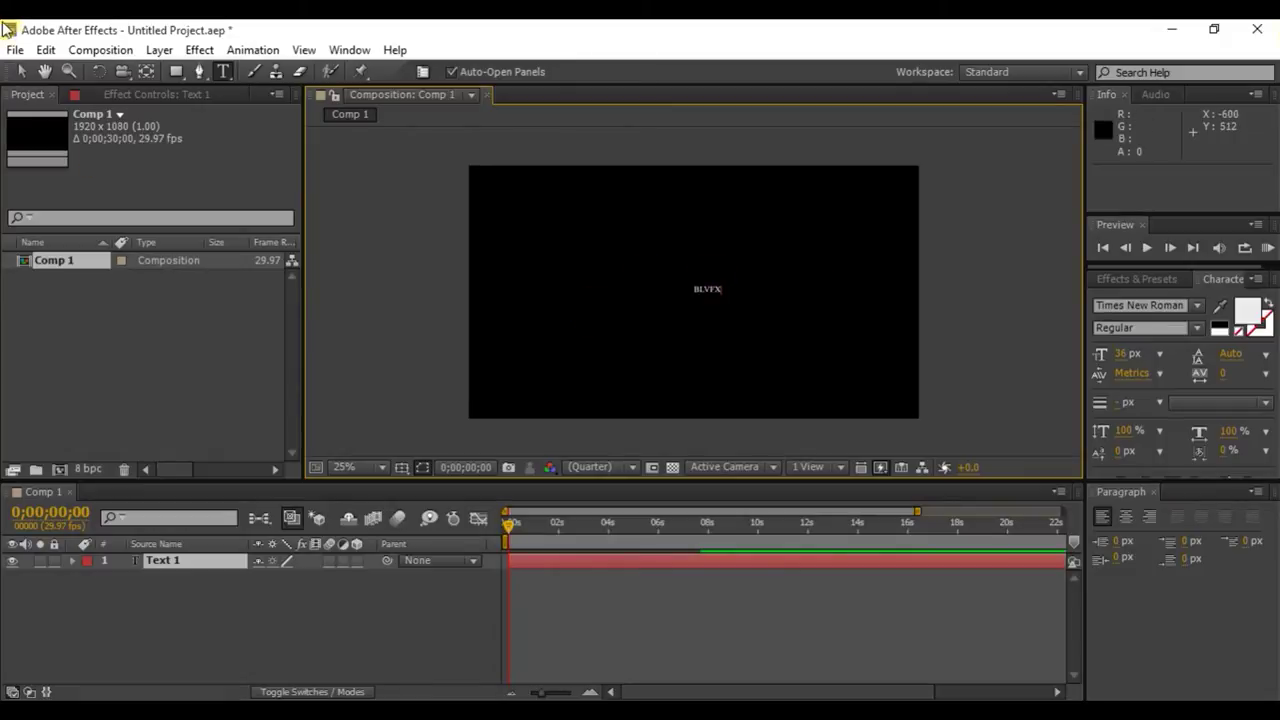
{"action": "left_click", "coordinate": [20, 71]}
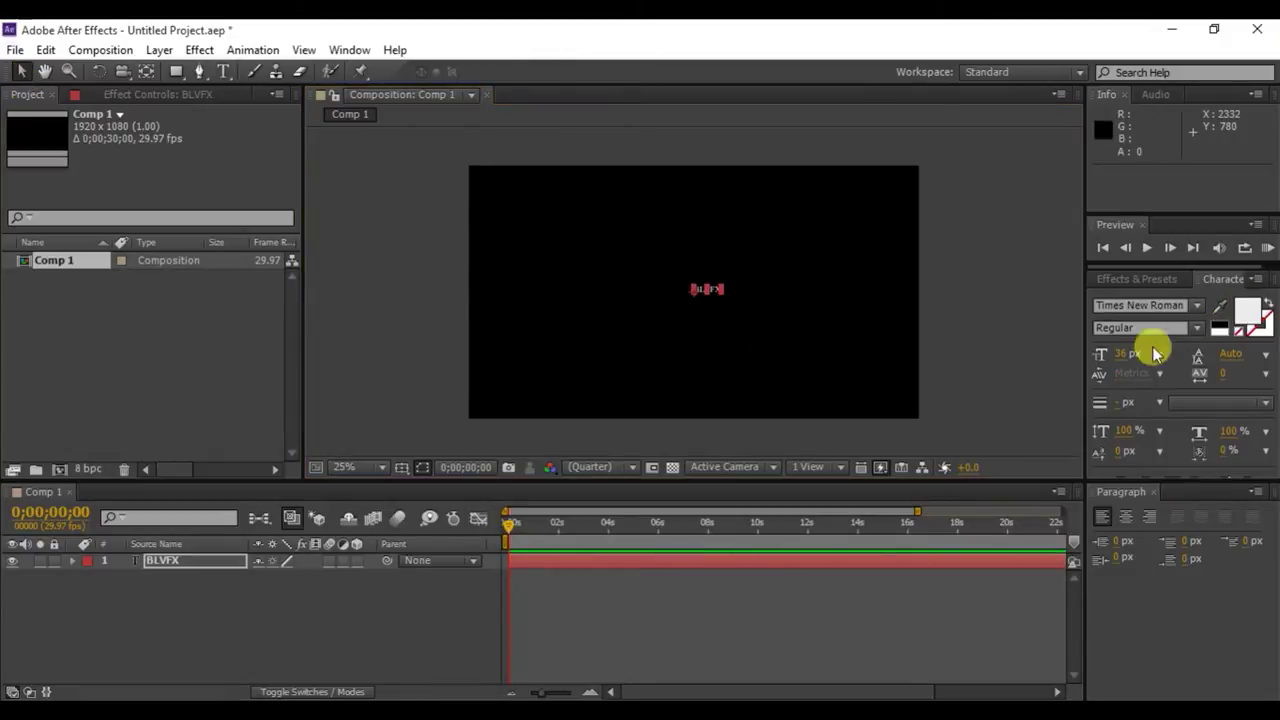
Enlarge the BLVFX text to 201 px, nudge it left, and set the font to Stencil Std.
{"action": "left_click_drag", "start_coordinate": [1117, 358], "coordinate": [1268, 352]}
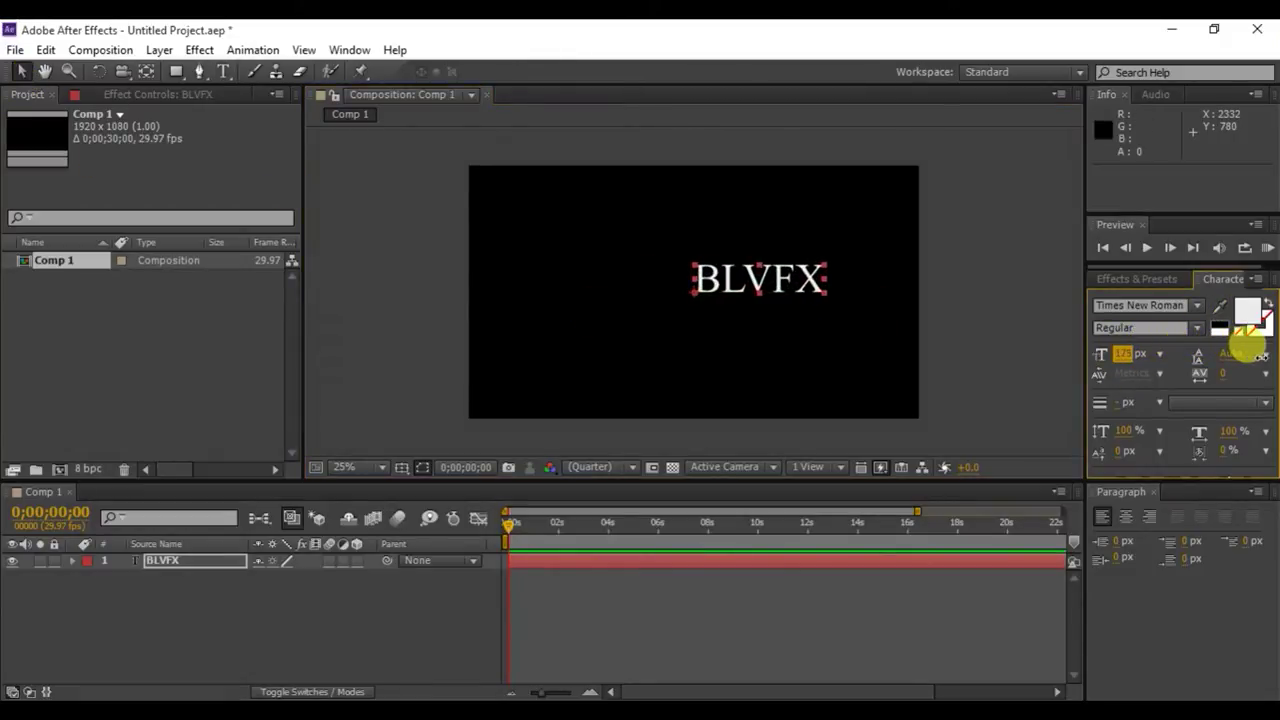
{"action": "left_click_drag", "start_coordinate": [767, 277], "coordinate": [702, 282]}
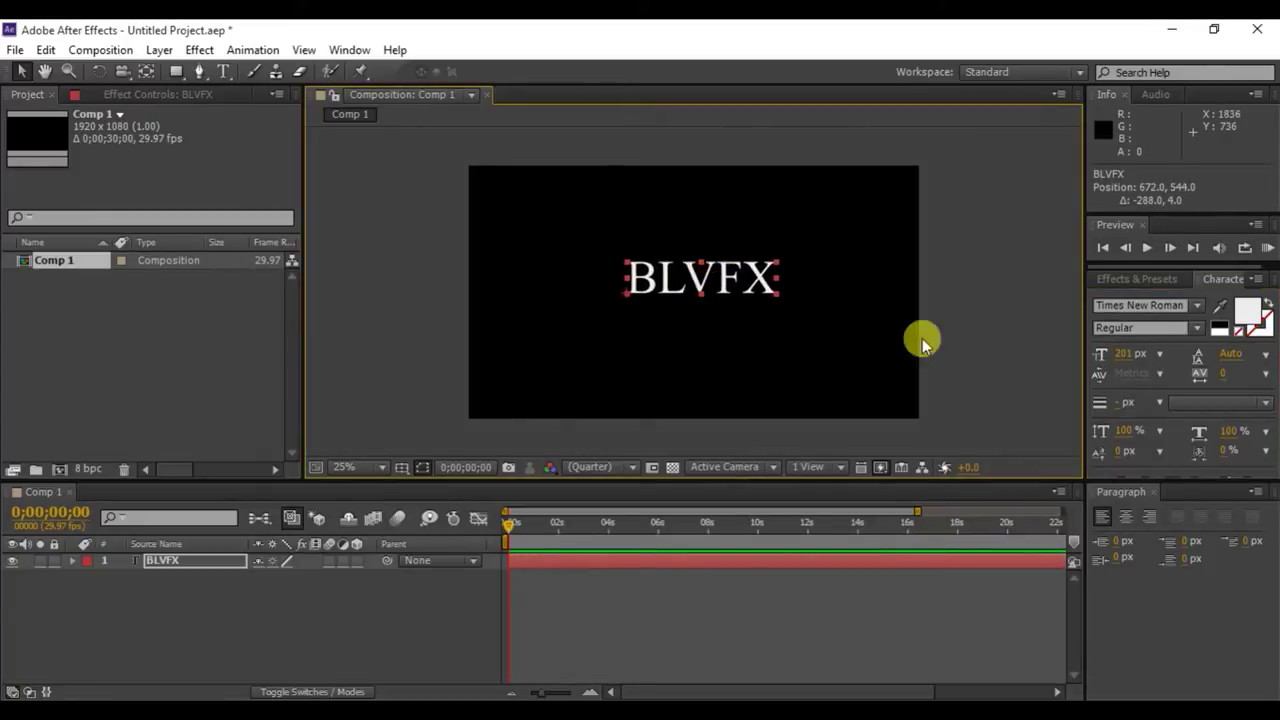
{"action": "left_click", "coordinate": [1140, 305]}
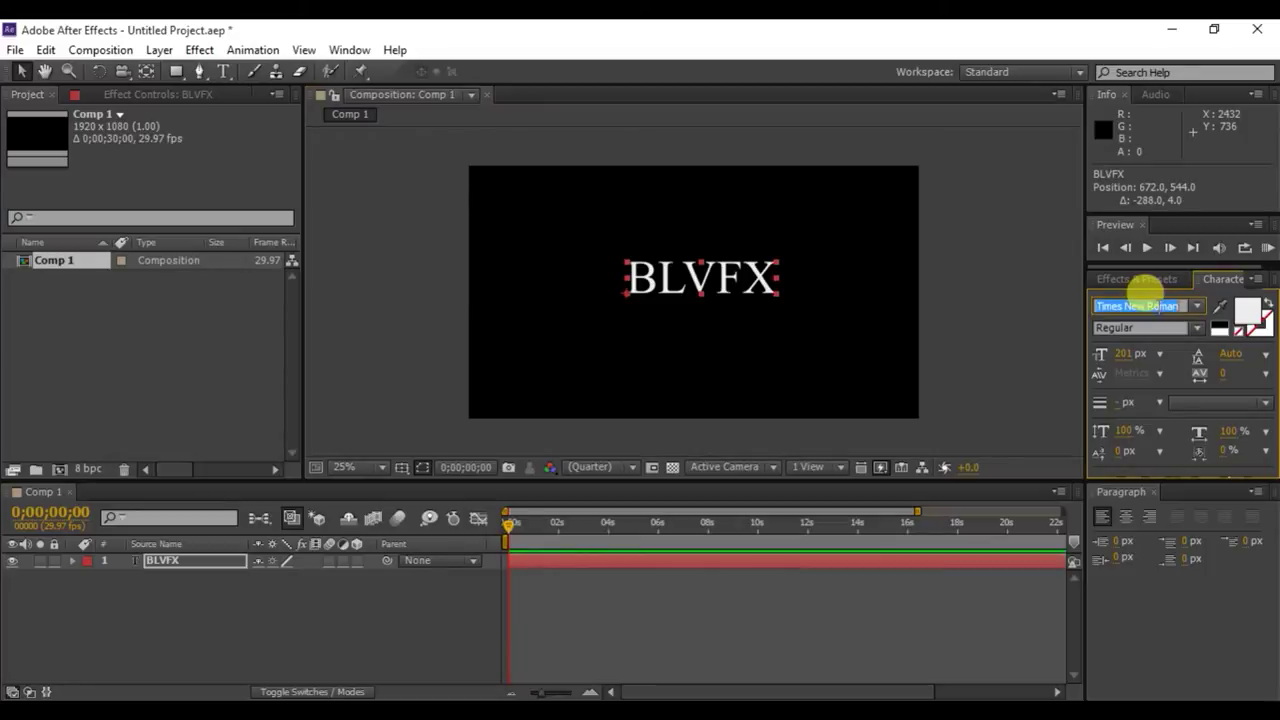
{"action": "scroll", "coordinate": [1145, 305], "scroll_direction": "up", "scroll_amount": 3}
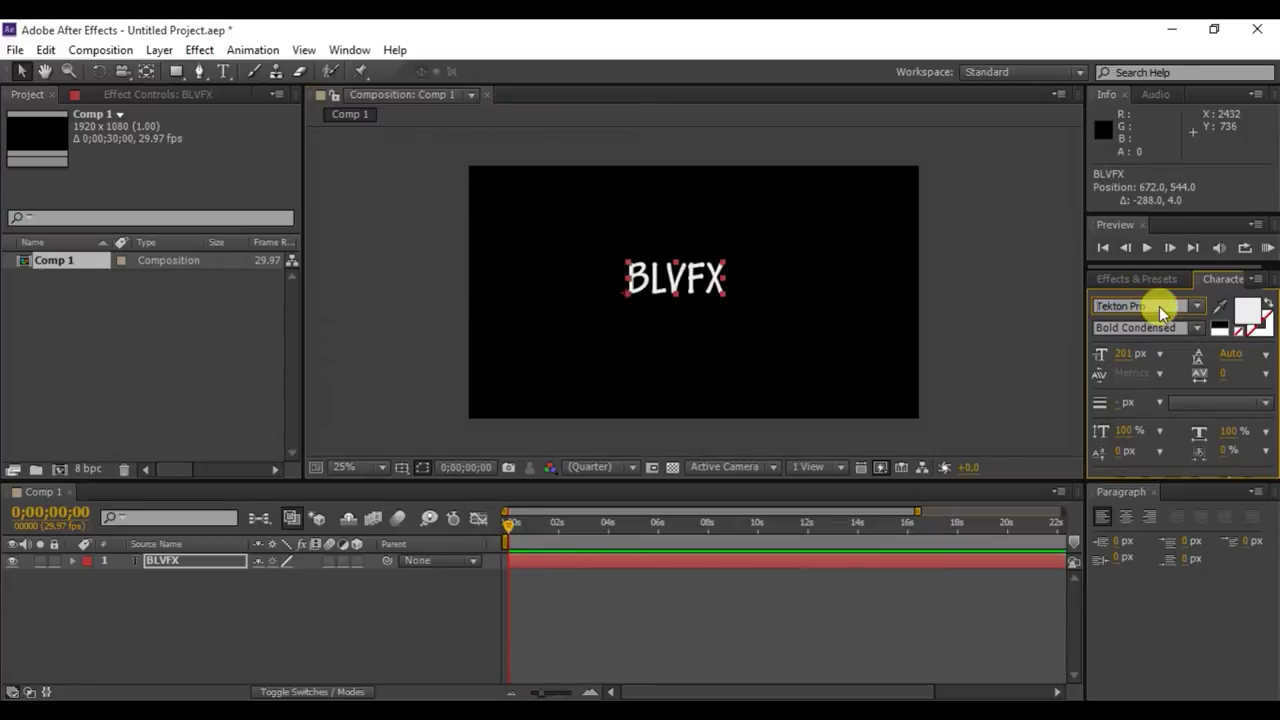
{"action": "scroll", "coordinate": [1160, 312], "scroll_direction": "up", "scroll_amount": 1}
{"action": "scroll", "coordinate": [1160, 312], "scroll_direction": "up", "scroll_amount": 1}
{"action": "scroll", "coordinate": [1160, 312], "scroll_direction": "up", "scroll_amount": 1}
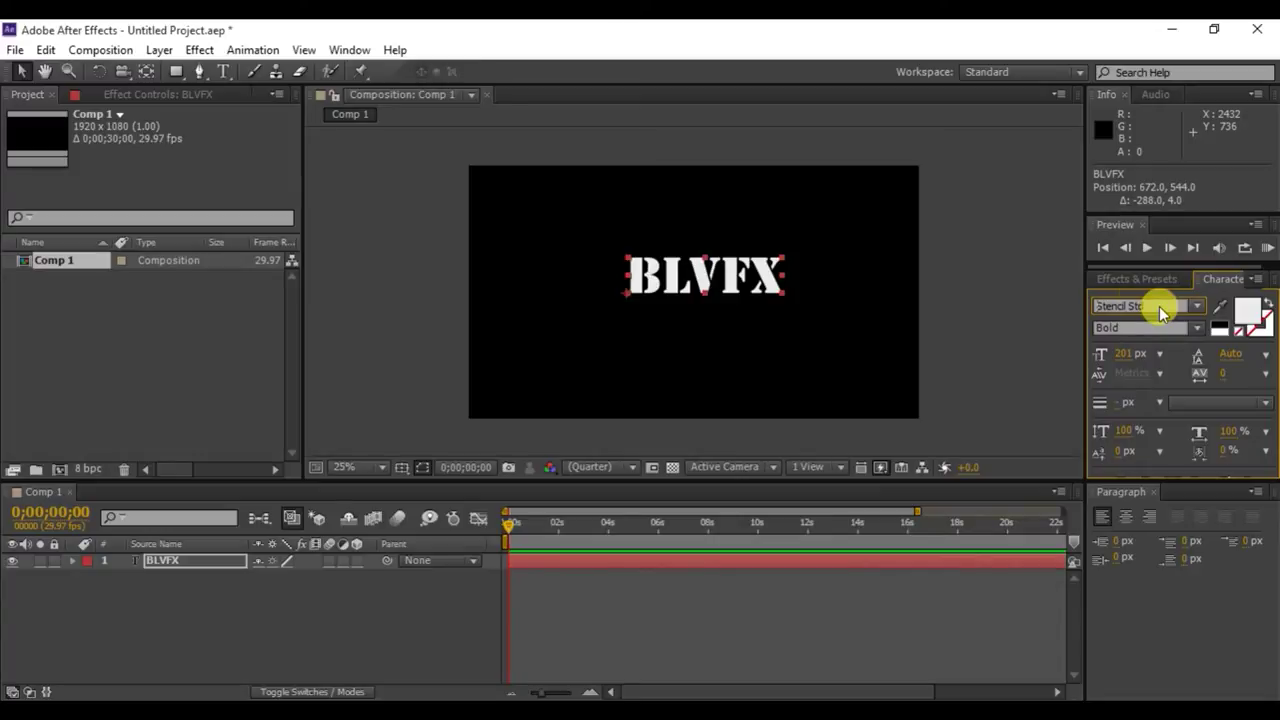
{"action": "key", "text": "Return"}
Reselect the BLVFX layer and set its font style to Bold.
{"action": "left_click", "coordinate": [1035, 390]}
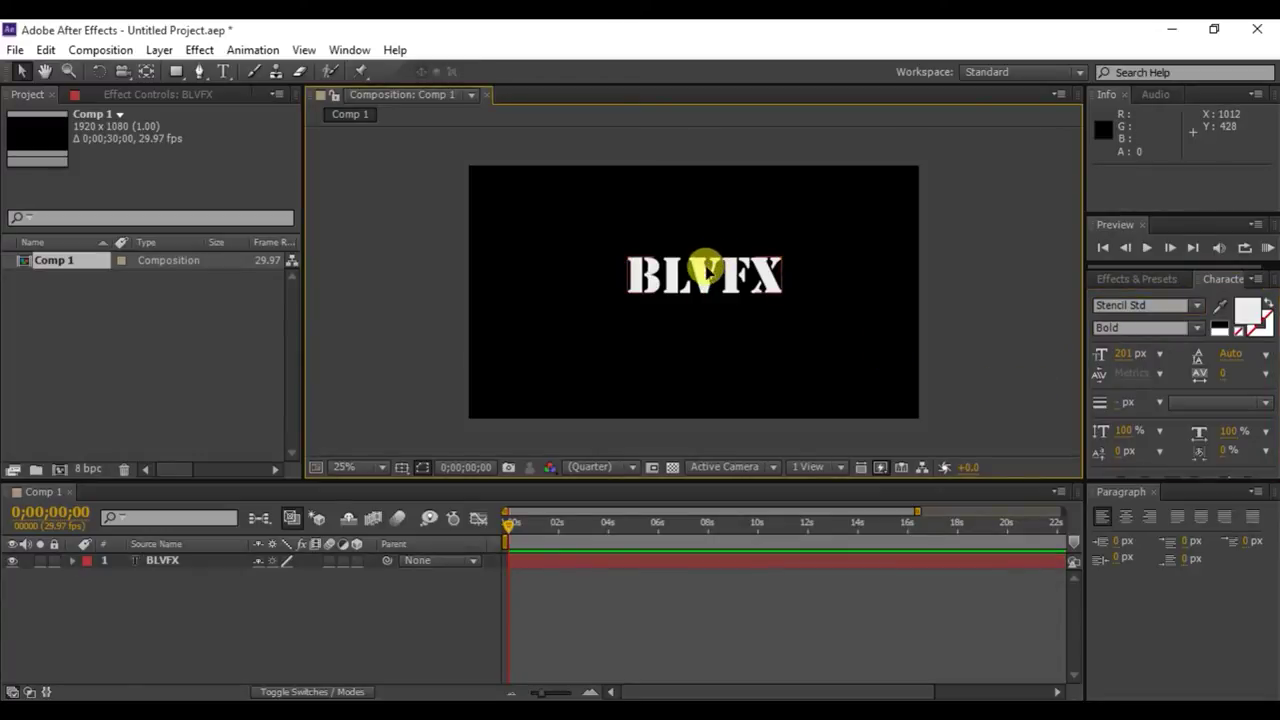
{"action": "left_click", "coordinate": [705, 268]}
{"action": "left_click", "coordinate": [1200, 328]}
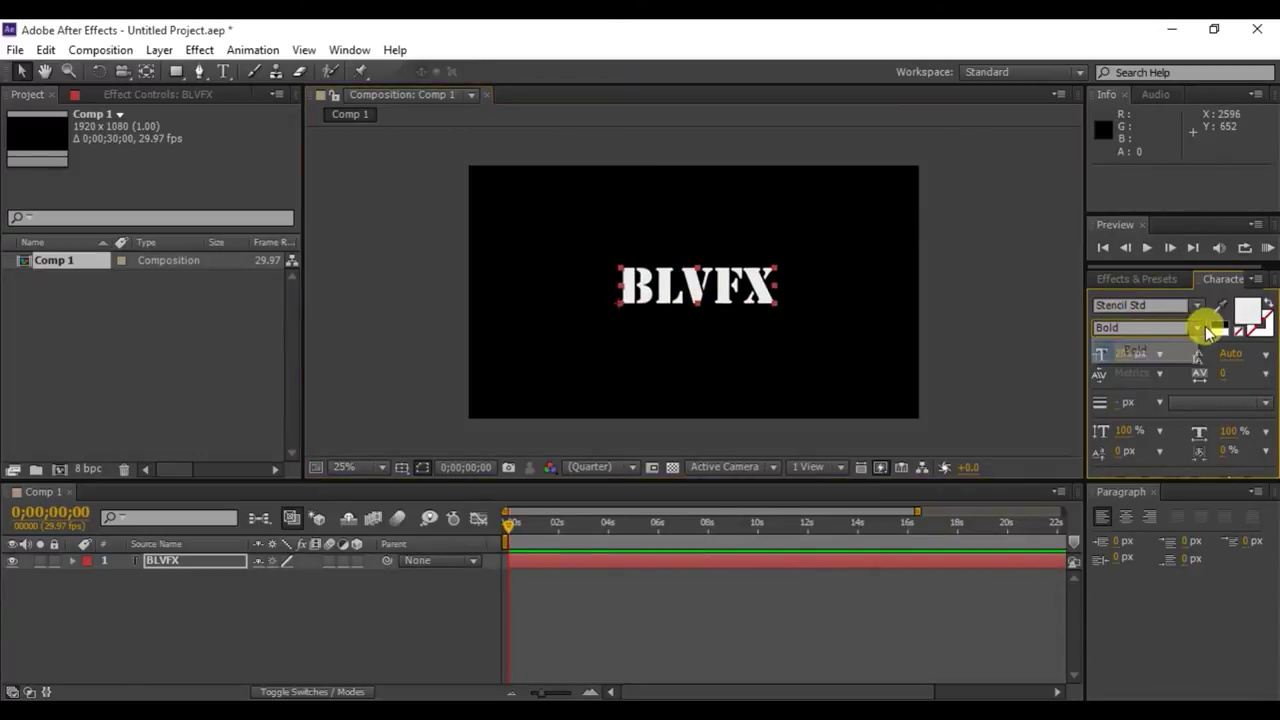
{"action": "left_click", "coordinate": [1174, 349]}
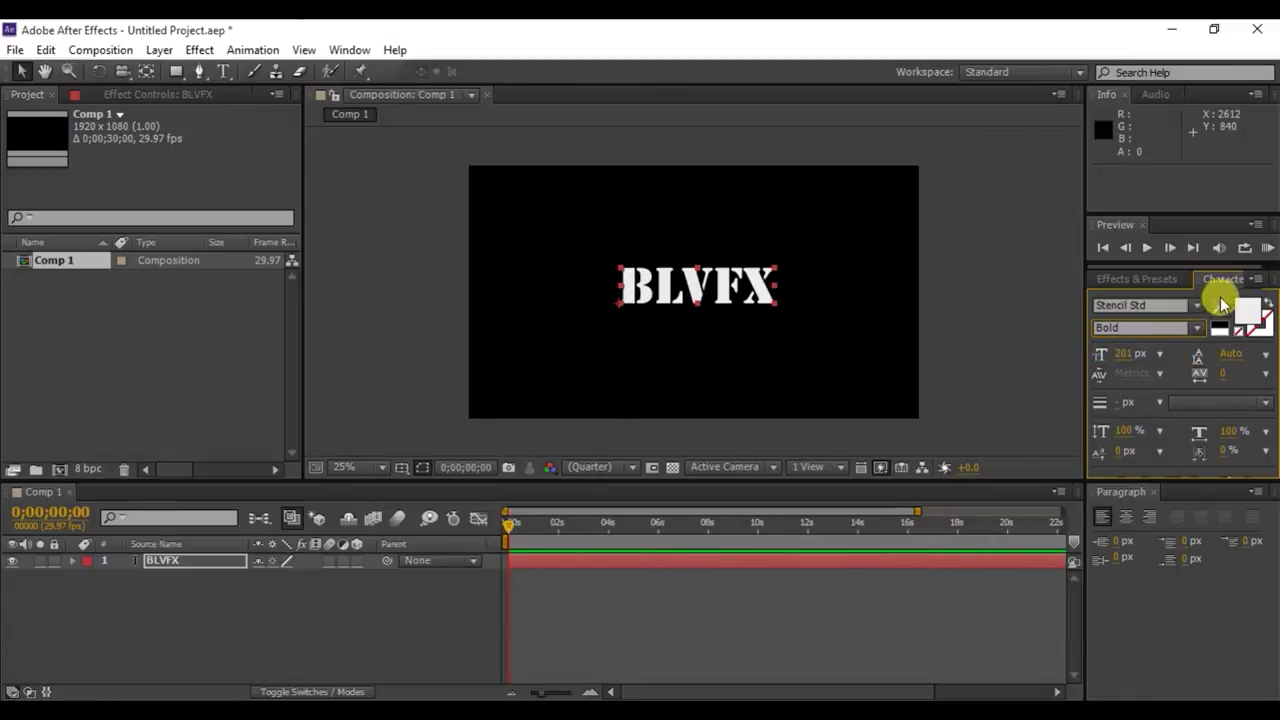
{"action": "left_click", "coordinate": [1247, 318]}
{"action": "left_click", "coordinate": [651, 287]}
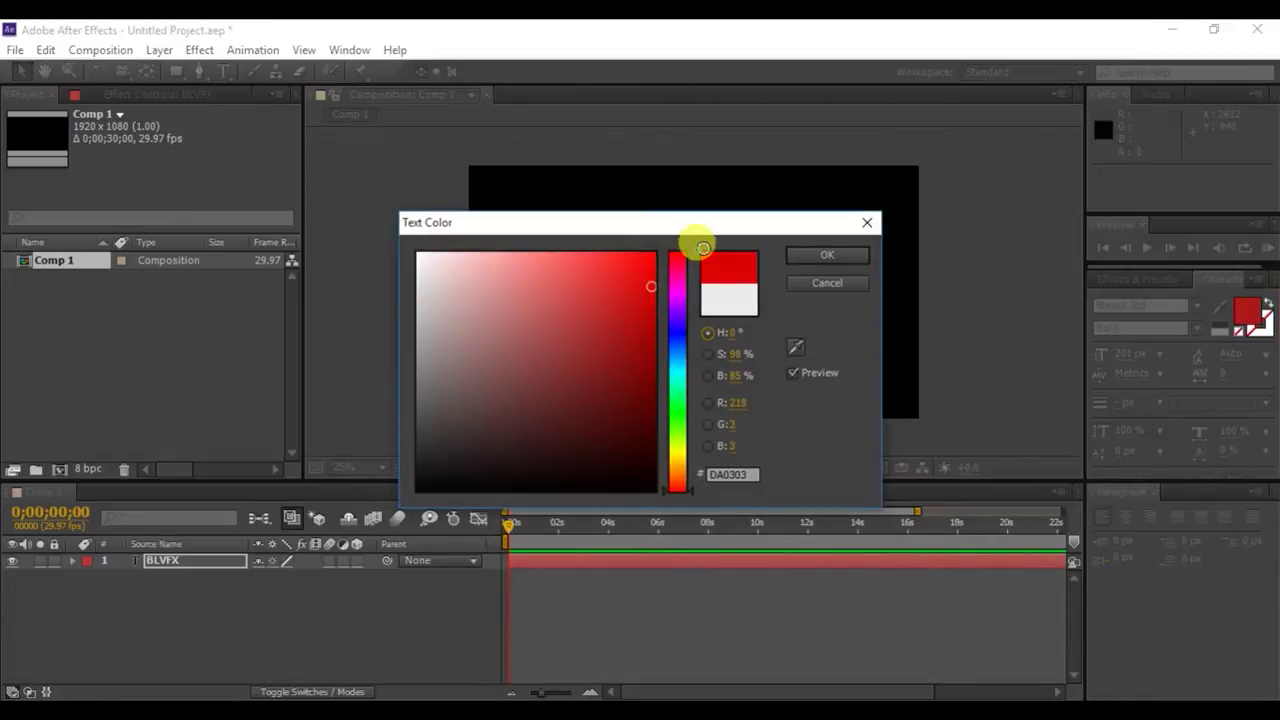
{"action": "left_click_drag", "start_coordinate": [697, 233], "coordinate": [286, 334]}
{"action": "left_click", "coordinate": [405, 355]}
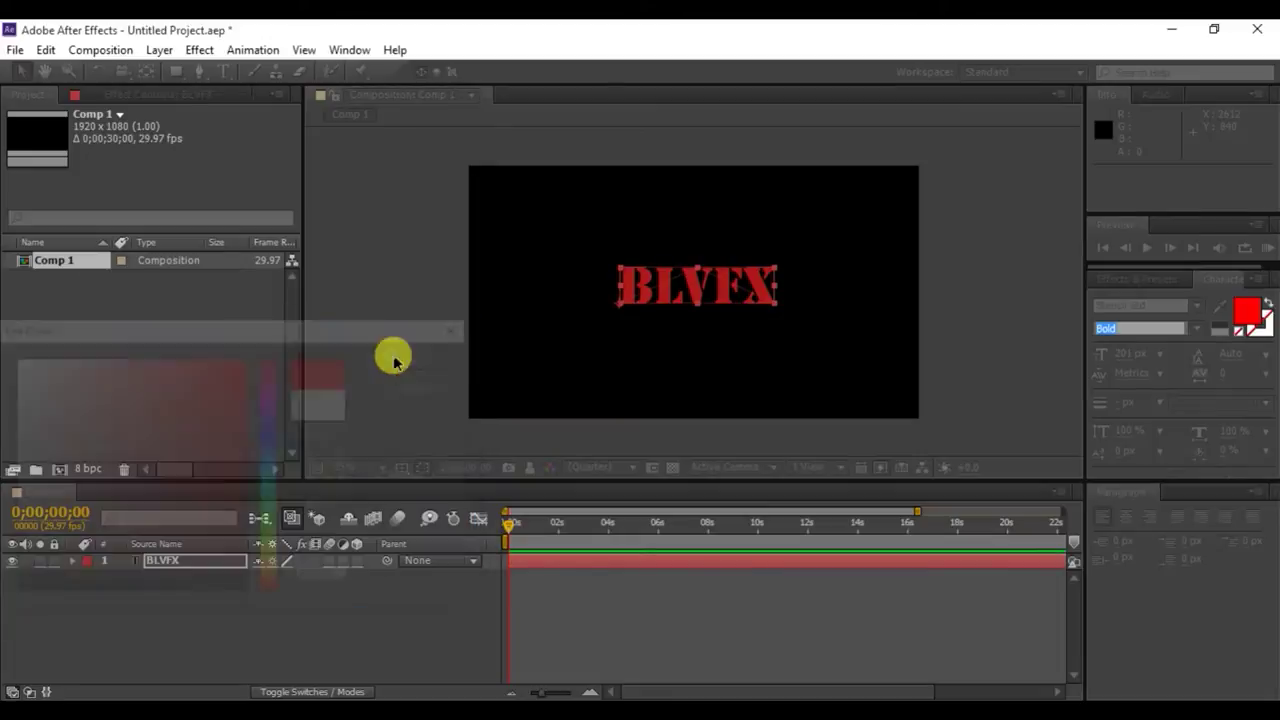
{"action": "left_click", "coordinate": [1247, 312]}
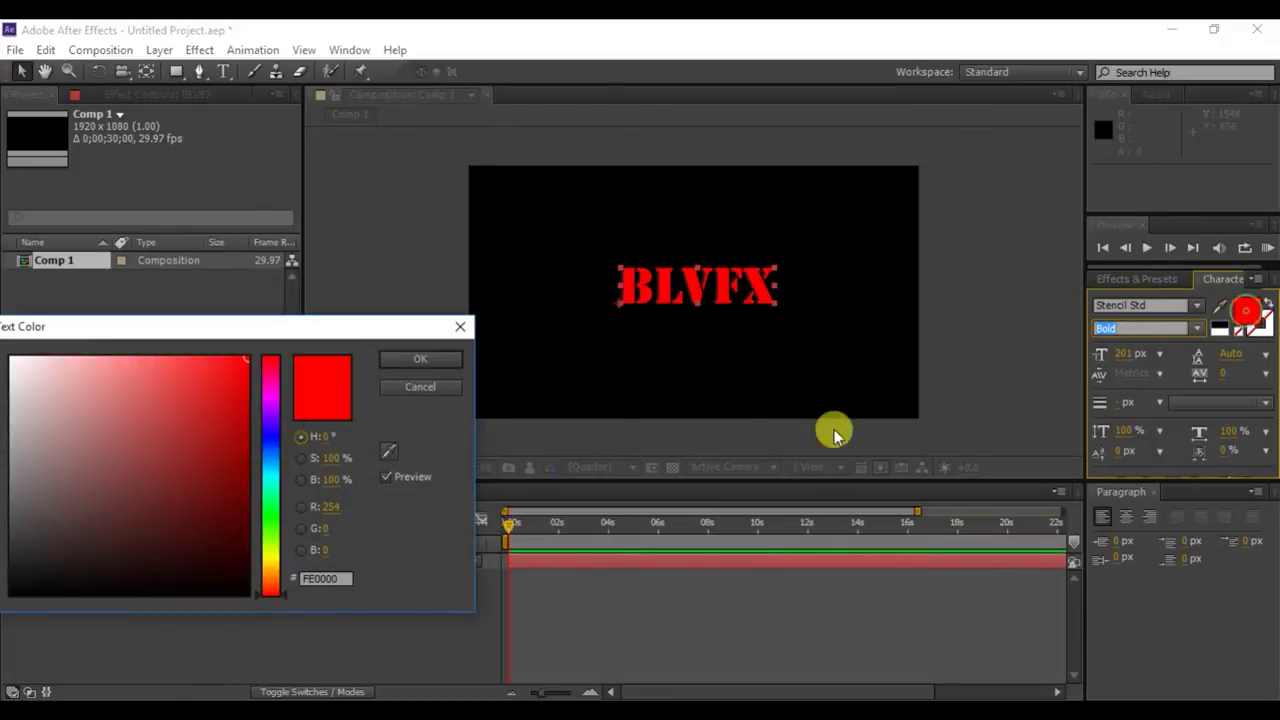
{"action": "left_click", "coordinate": [270, 445]}
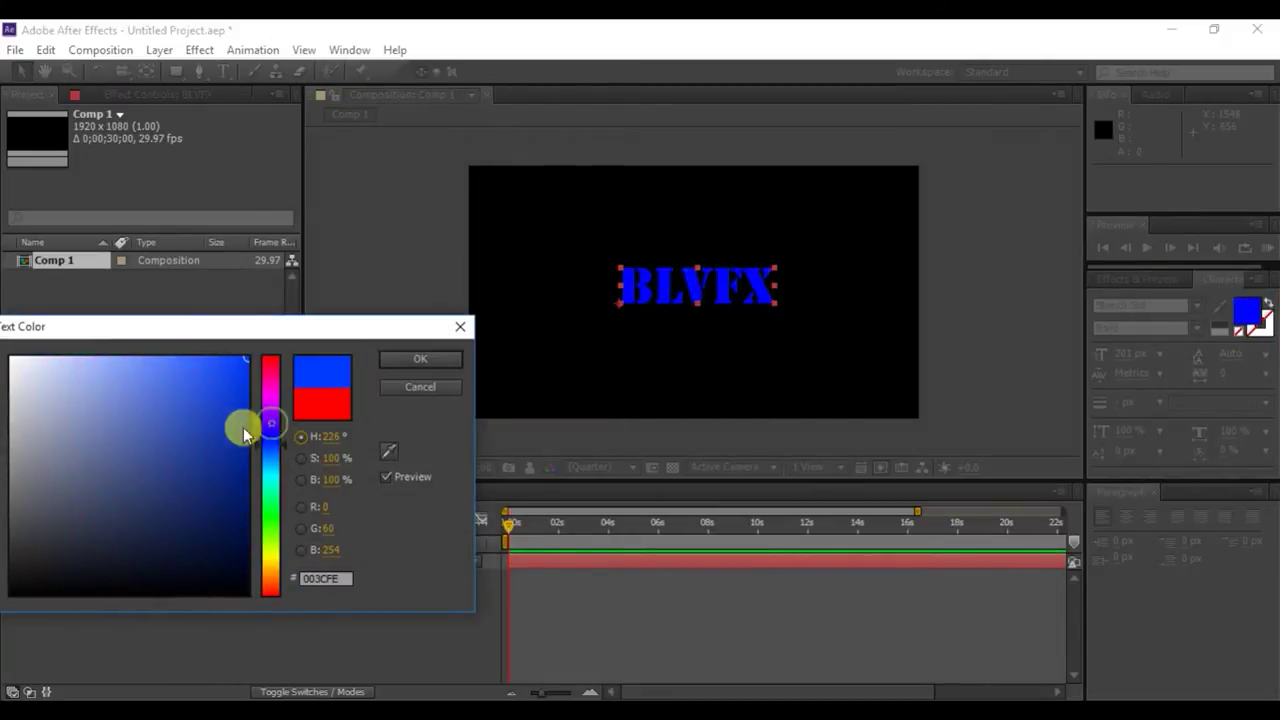
{"action": "left_click", "coordinate": [260, 547]}
{"action": "mouse_move", "coordinate": [260, 547]}
{"action": "left_mouse_down"}
{"action": "mouse_move", "coordinate": [261, 536]}
{"action": "mouse_move", "coordinate": [273, 593]}
{"action": "mouse_move", "coordinate": [271, 448]}
{"action": "mouse_move", "coordinate": [290, 344]}
{"action": "left_mouse_up"}
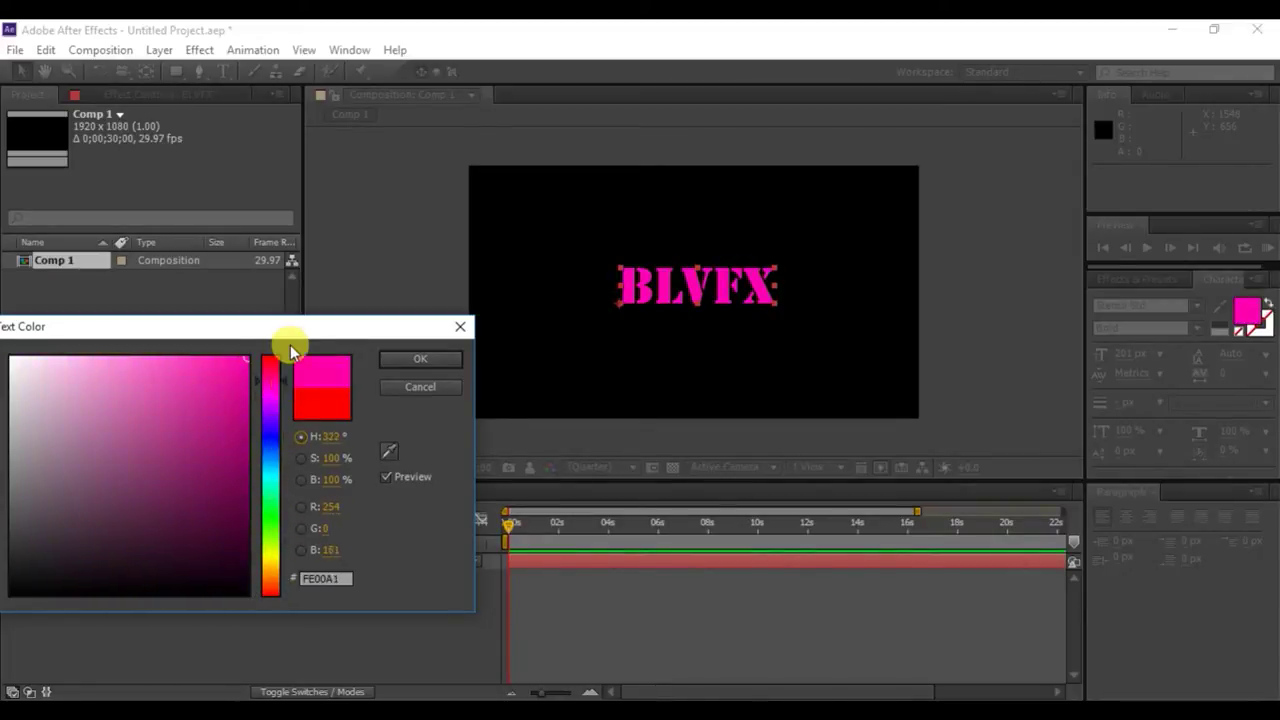
{"action": "left_click_drag", "start_coordinate": [168, 368], "coordinate": [14, 366]}
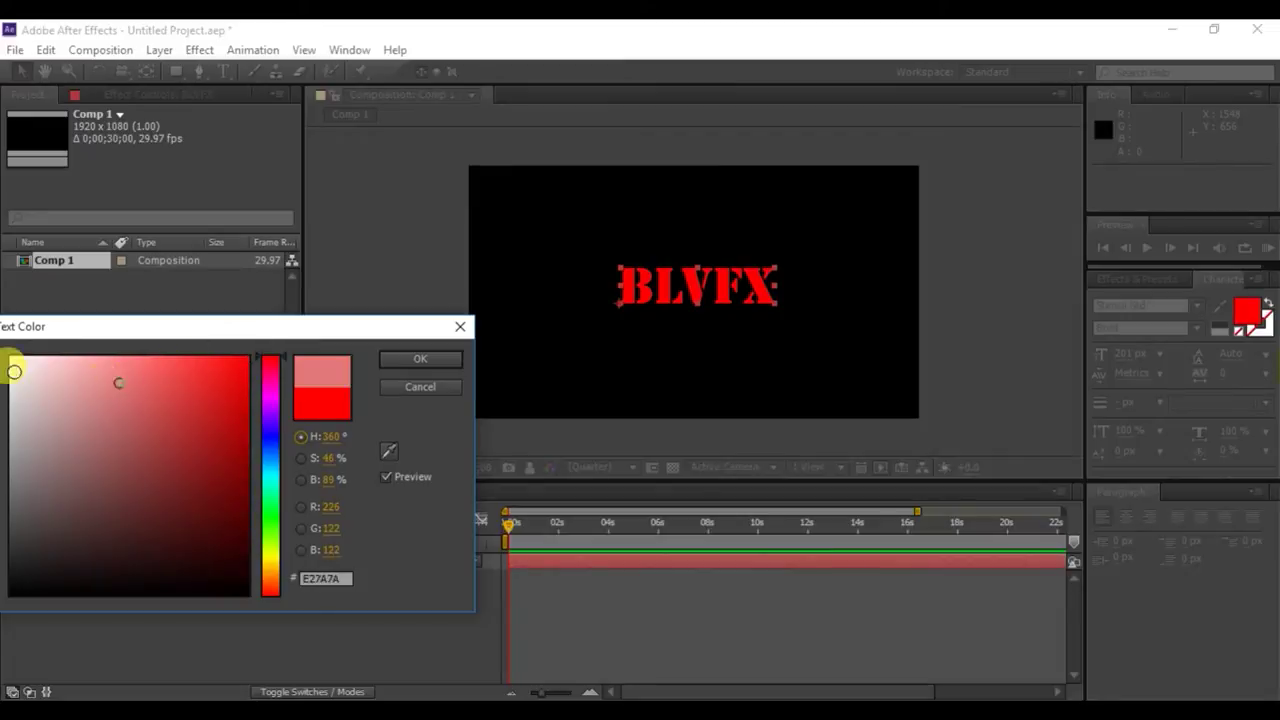
{"action": "left_click", "coordinate": [422, 354]}
{"action": "left_click", "coordinate": [1016, 404]}
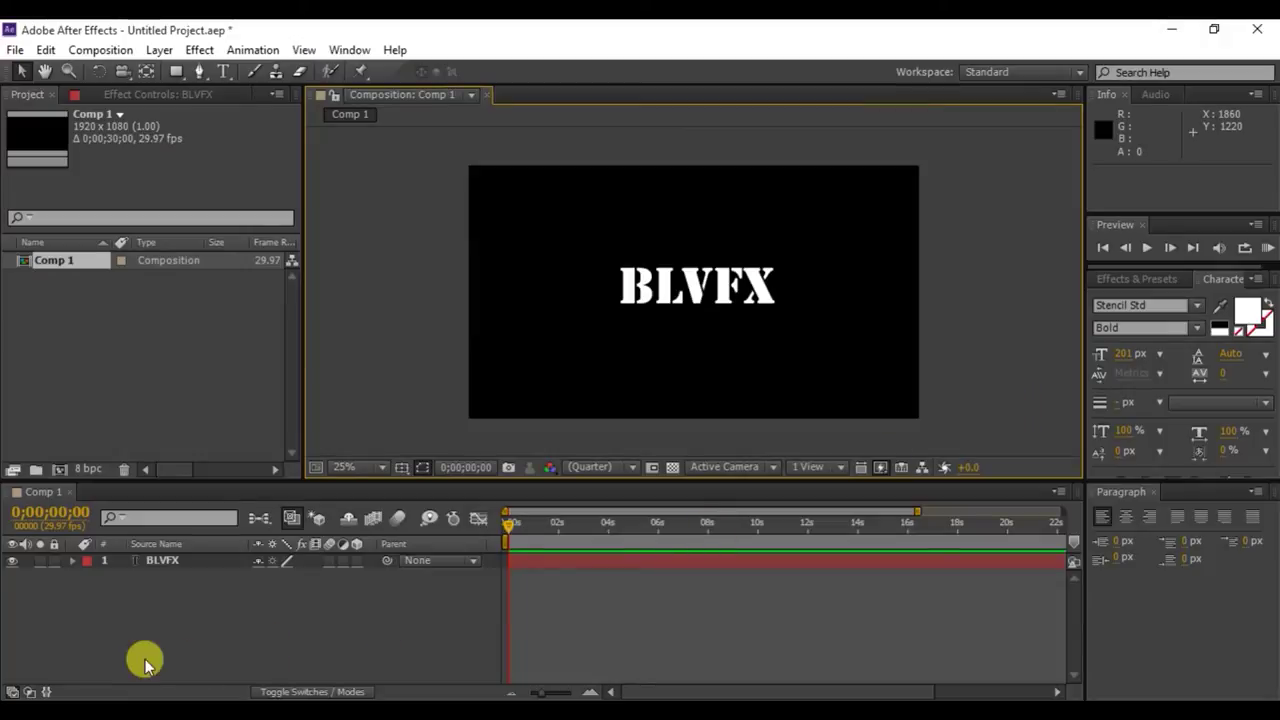
{"action": "left_click", "coordinate": [163, 562]}
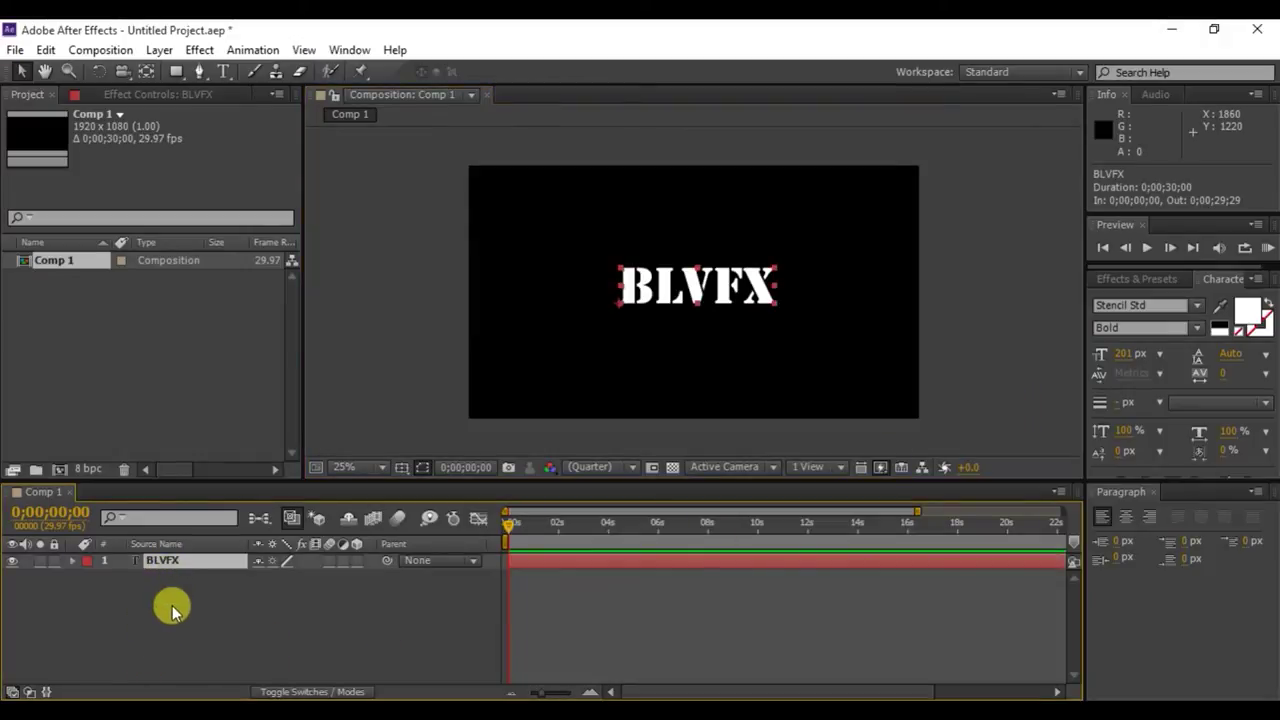
Delete the BLVFX text, add a bright red full-frame Red Solid 1, then delete it.
{"action": "key", "text": "Delete"}
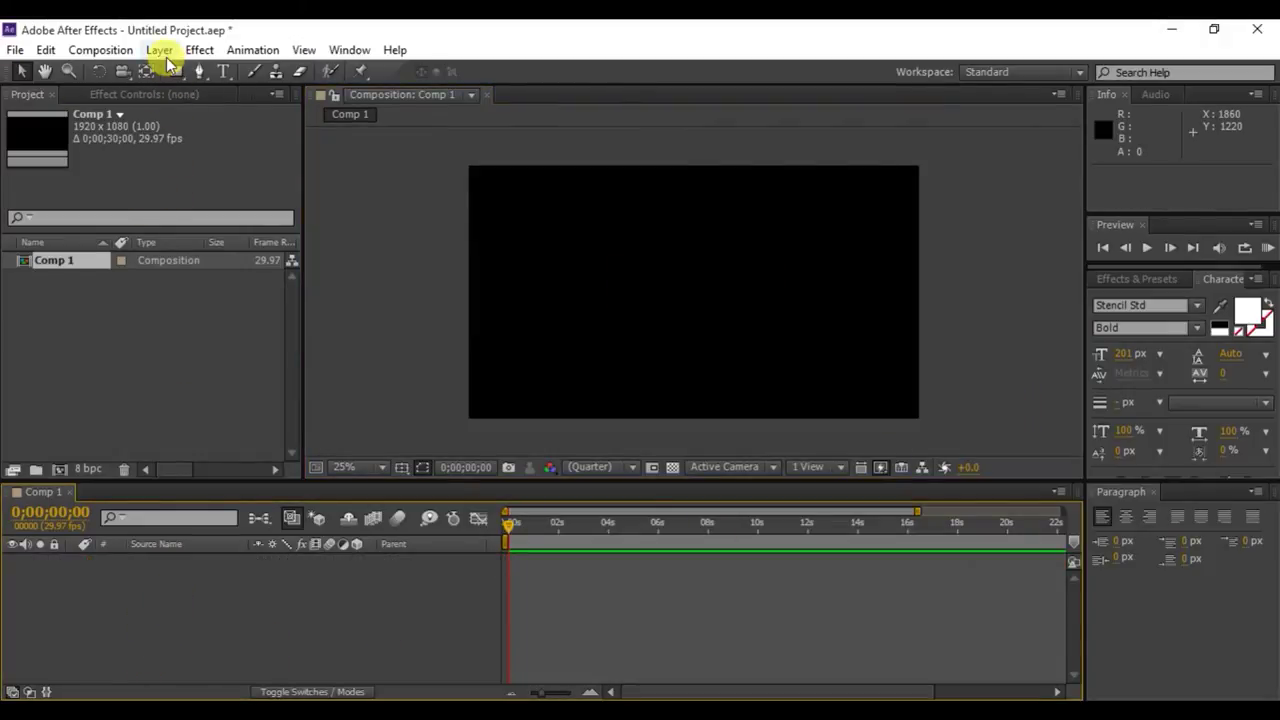
{"action": "left_click", "coordinate": [161, 51]}
{"action": "mouse_move", "coordinate": [235, 70]}
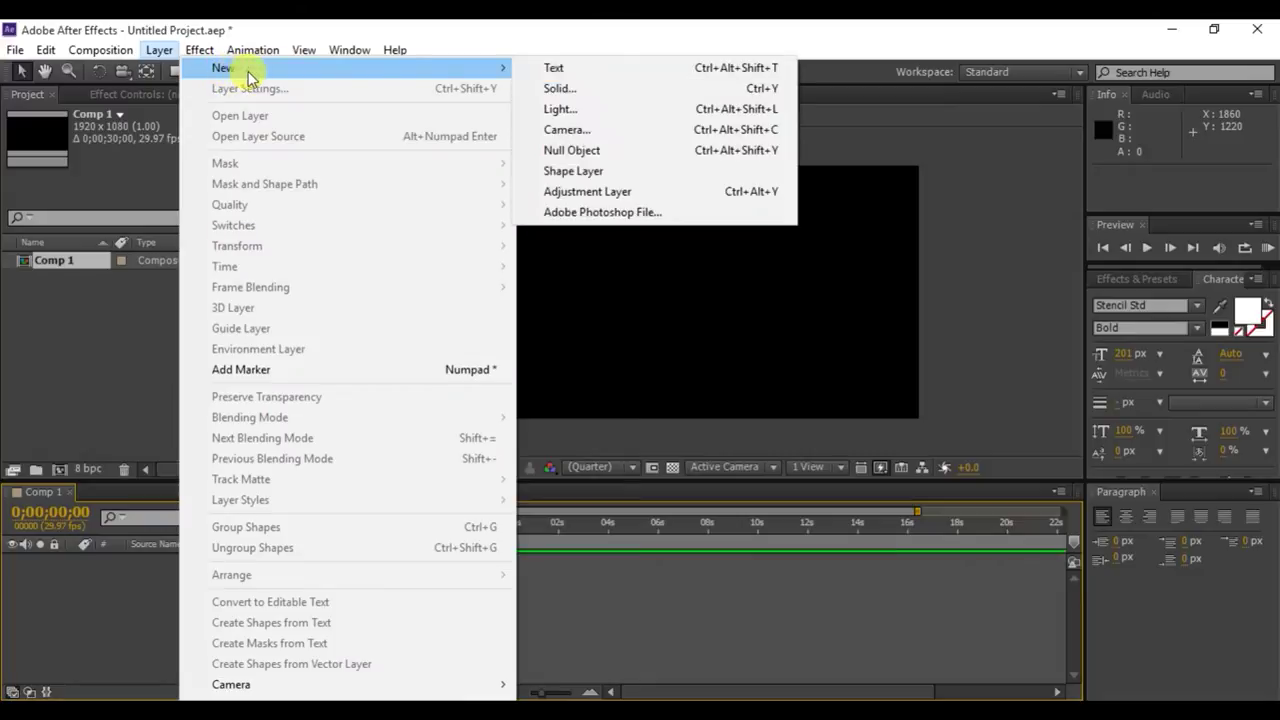
{"action": "left_click", "coordinate": [578, 92]}
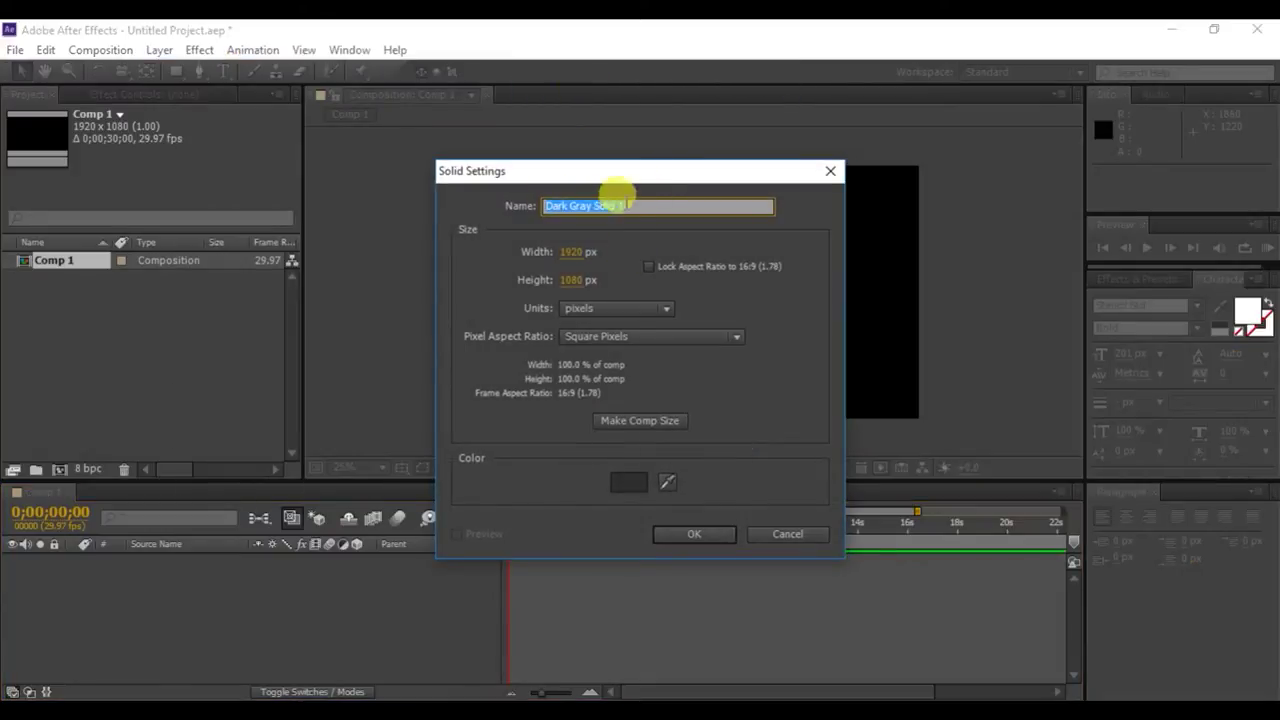
{"action": "left_click", "coordinate": [628, 482]}
{"action": "mouse_move", "coordinate": [193, 438]}
{"action": "left_mouse_down"}
{"action": "mouse_move", "coordinate": [151, 423]}
{"action": "mouse_move", "coordinate": [257, 374]}
{"action": "left_mouse_up"}
{"action": "left_click", "coordinate": [425, 361]}
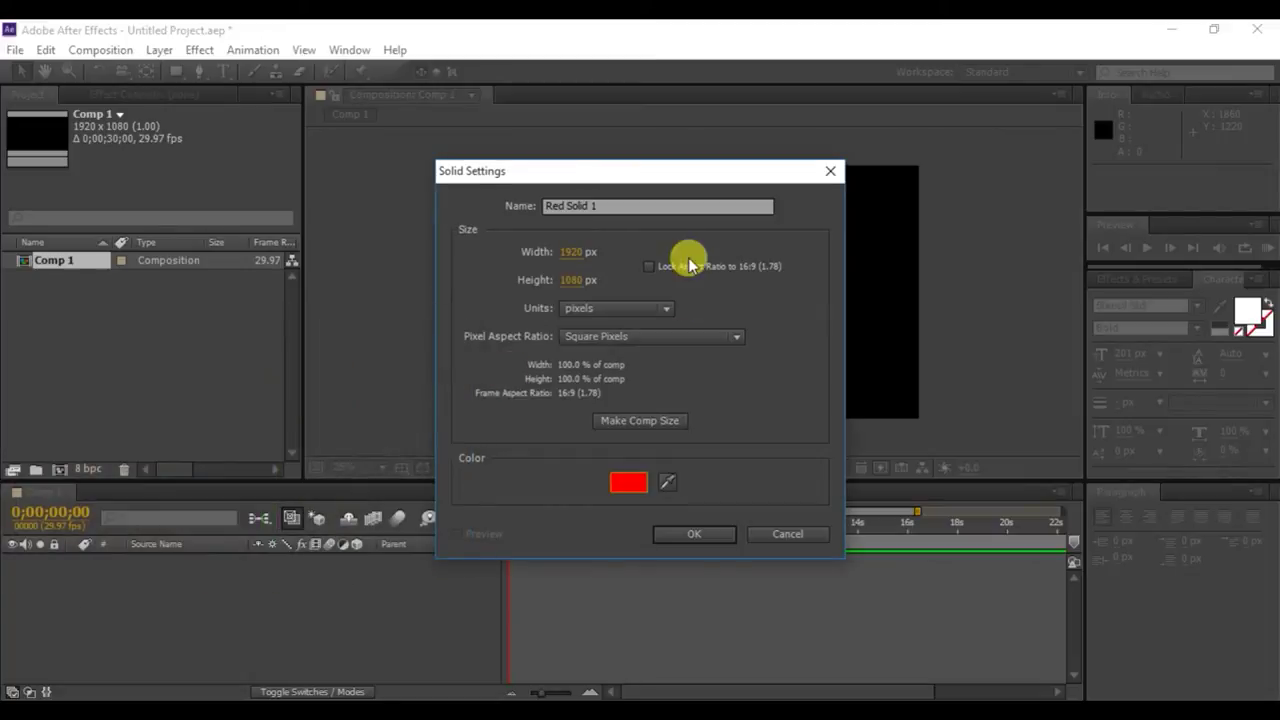
{"action": "left_click", "coordinate": [703, 534]}
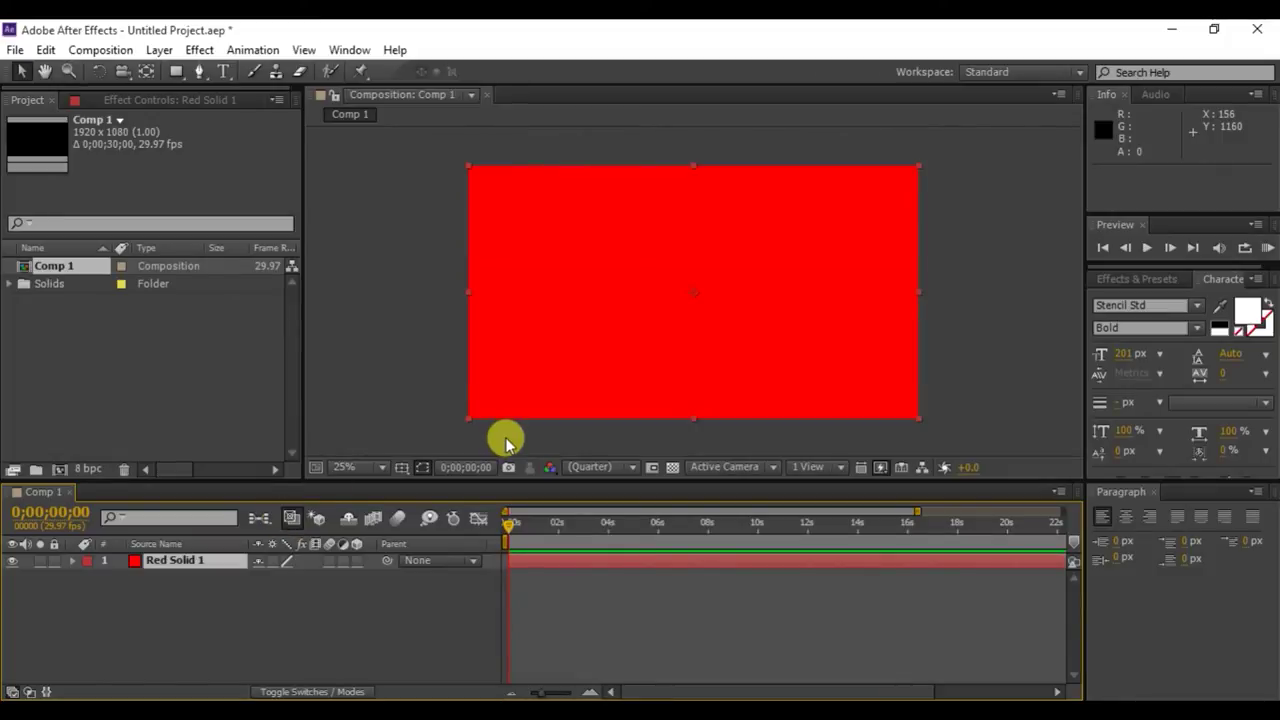
{"action": "key", "text": "Delete"}
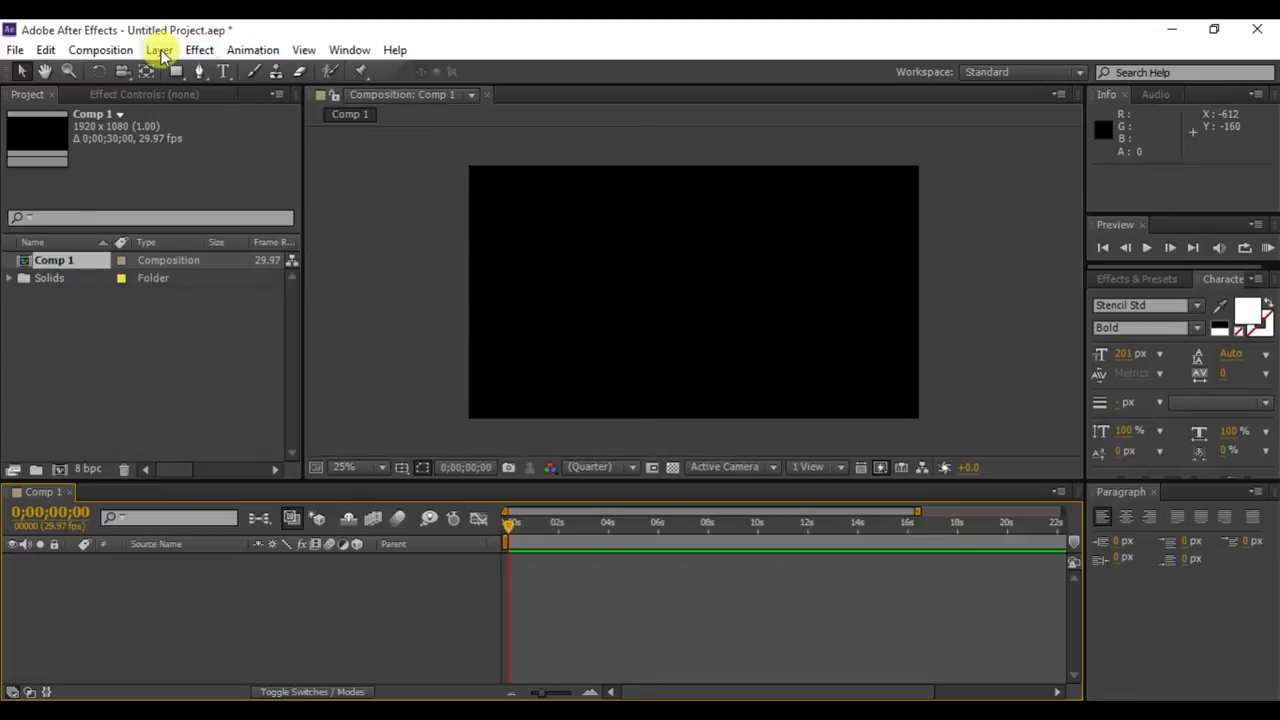
Add a spot light layer, Light 1, and dismiss the 2D-layer warning.
{"action": "left_click", "coordinate": [160, 50]}
{"action": "mouse_move", "coordinate": [229, 67]}
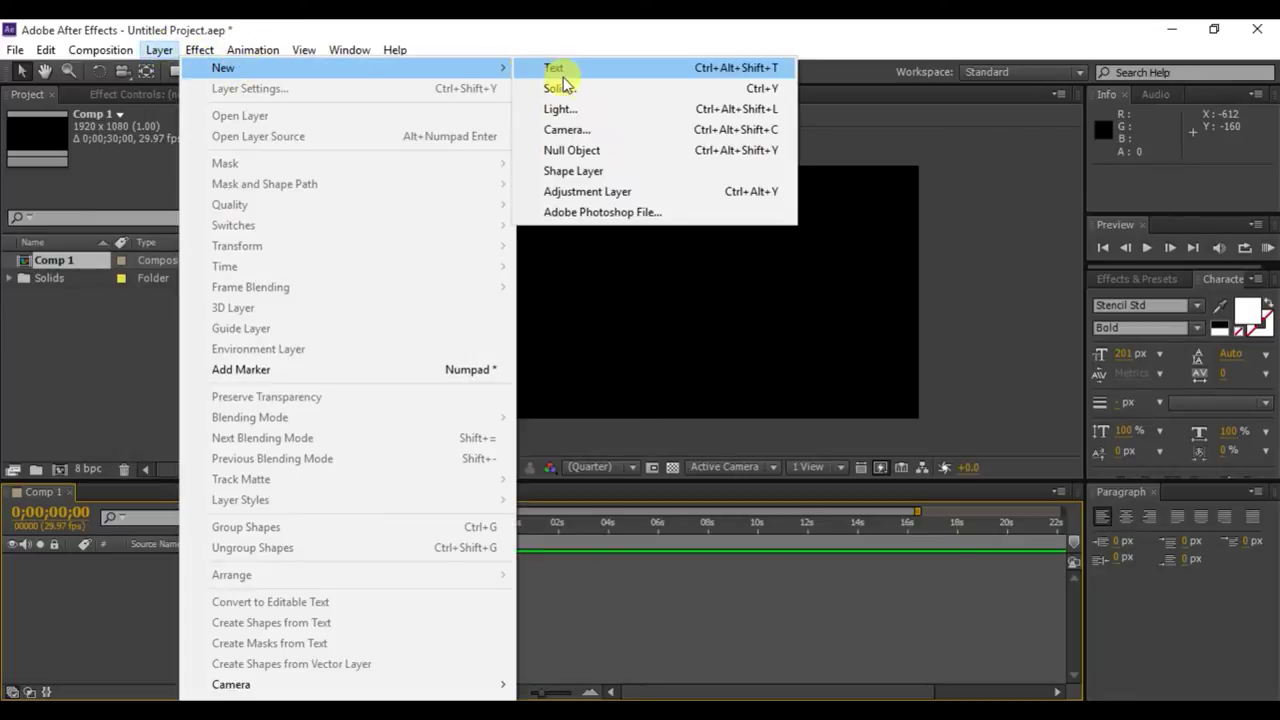
{"action": "left_click", "coordinate": [617, 113]}
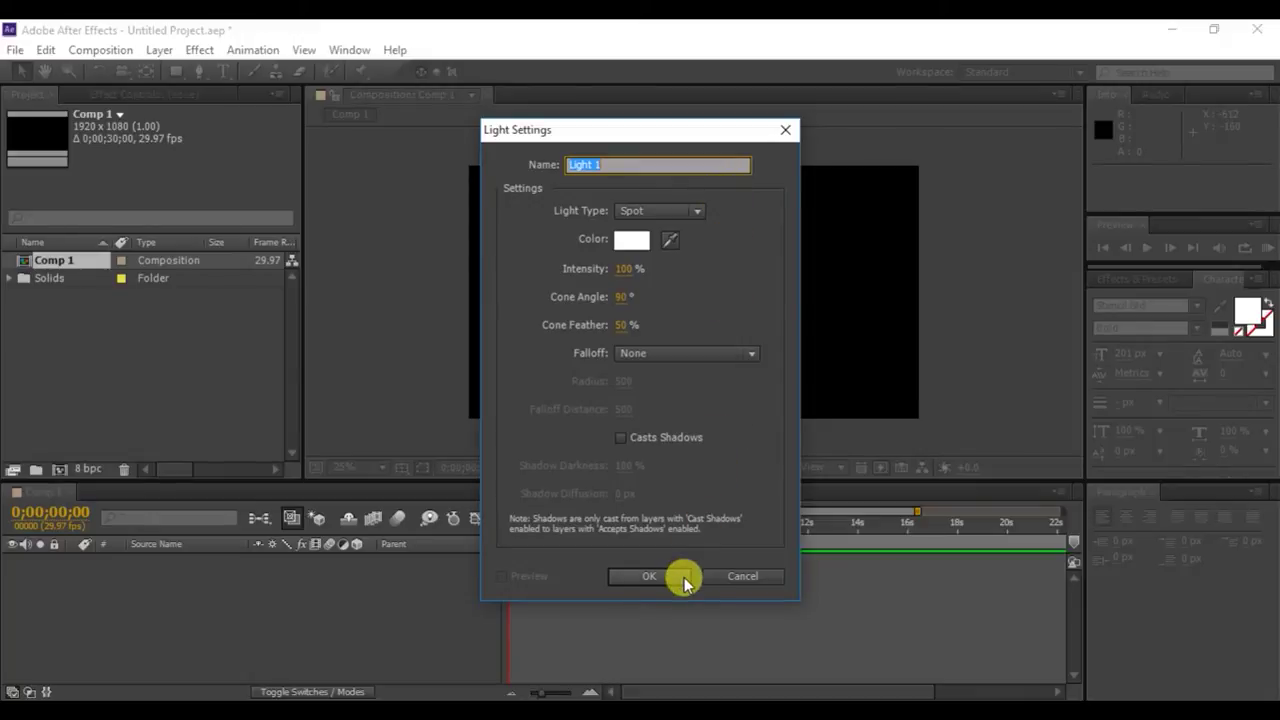
{"action": "left_click", "coordinate": [649, 576]}
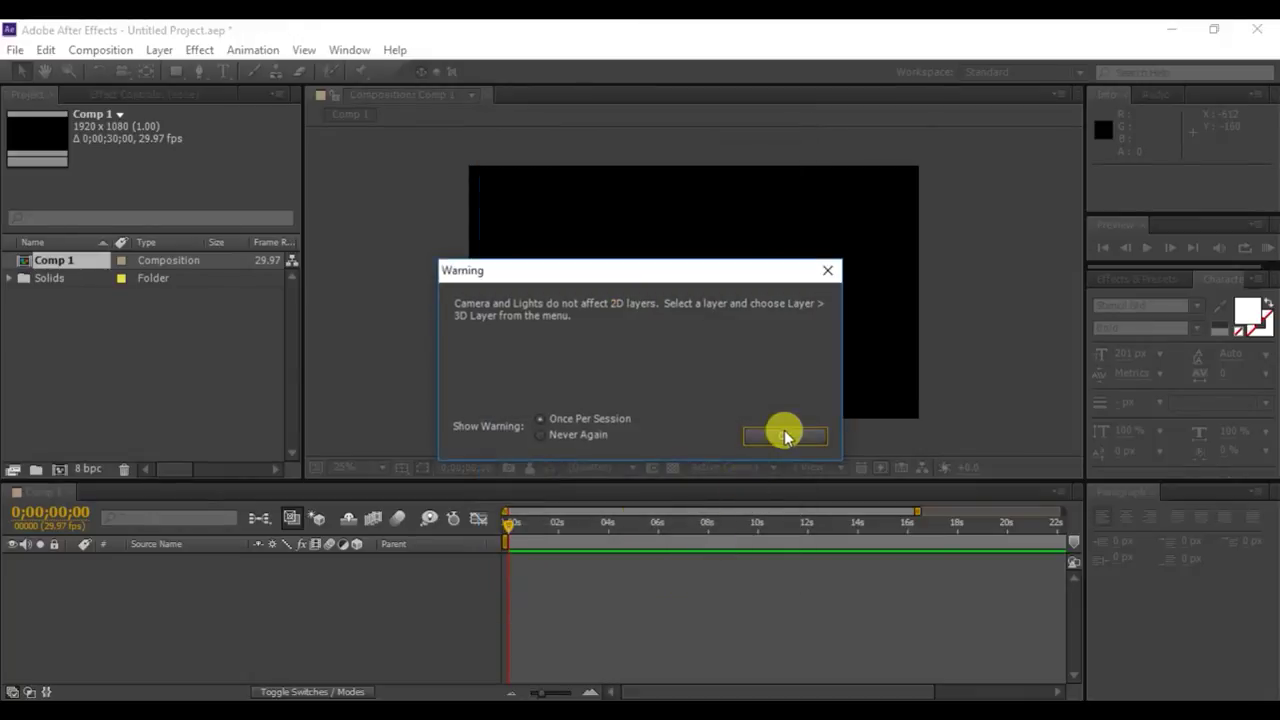
{"action": "left_click", "coordinate": [784, 432]}
Drag Light 1 and its point of interest around the frame, then delete it.
{"action": "mouse_move", "coordinate": [692, 290]}
{"action": "left_mouse_down"}
{"action": "mouse_move", "coordinate": [655, 289]}
{"action": "mouse_move", "coordinate": [623, 335]}
{"action": "mouse_move", "coordinate": [762, 302]}
{"action": "mouse_move", "coordinate": [681, 295]}
{"action": "left_mouse_up"}
{"action": "left_click_drag", "start_coordinate": [716, 250], "coordinate": [739, 274]}
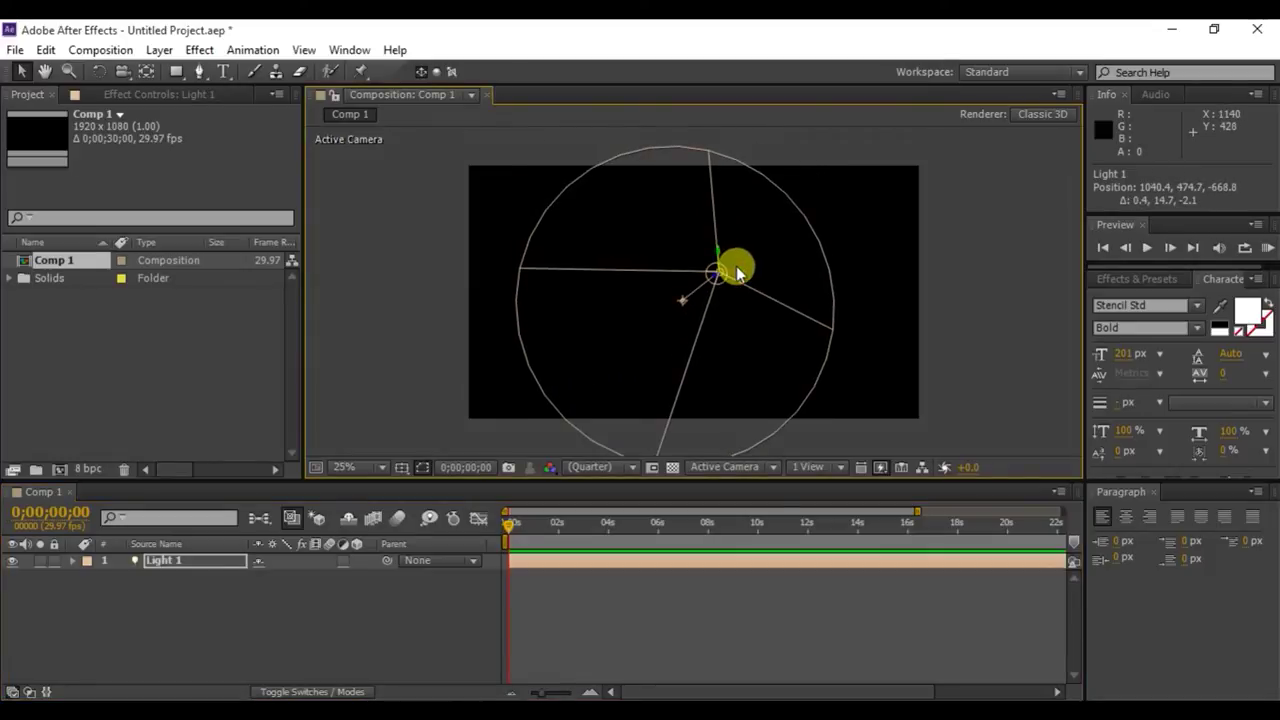
{"action": "left_click_drag", "start_coordinate": [739, 274], "coordinate": [764, 281]}
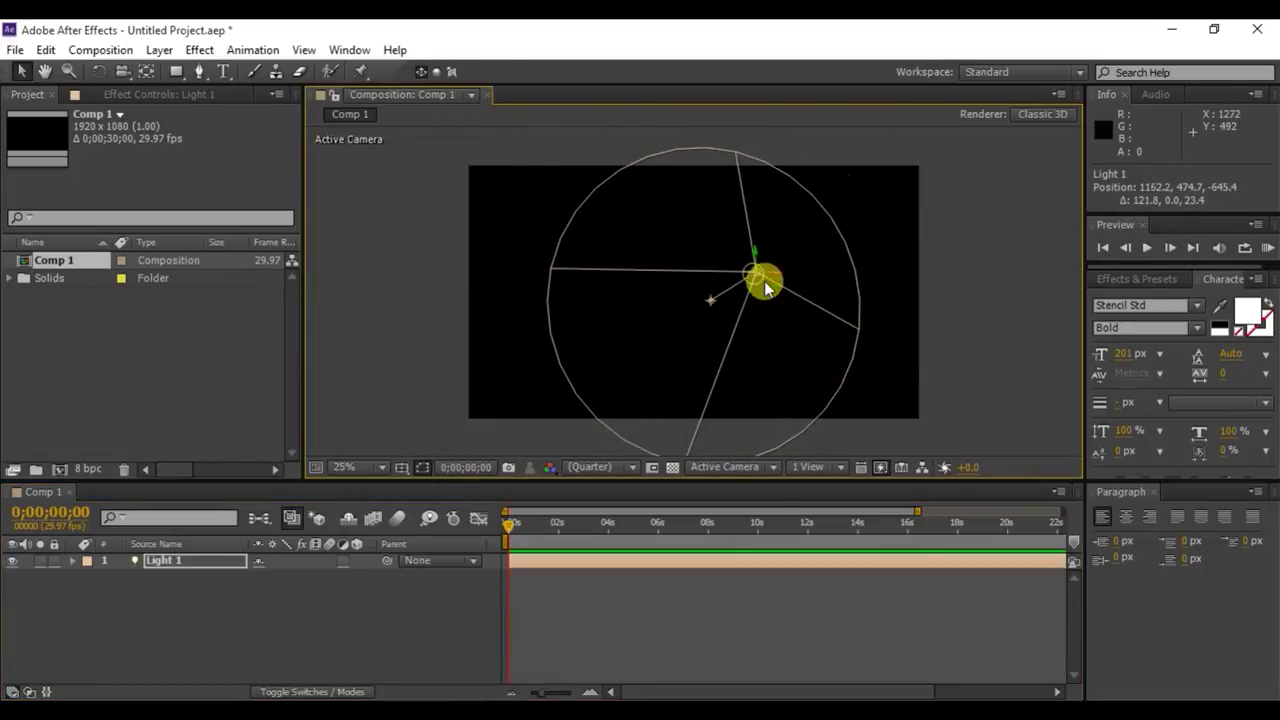
{"action": "key", "text": "Delete"}
{"action": "left_click", "coordinate": [159, 49]}
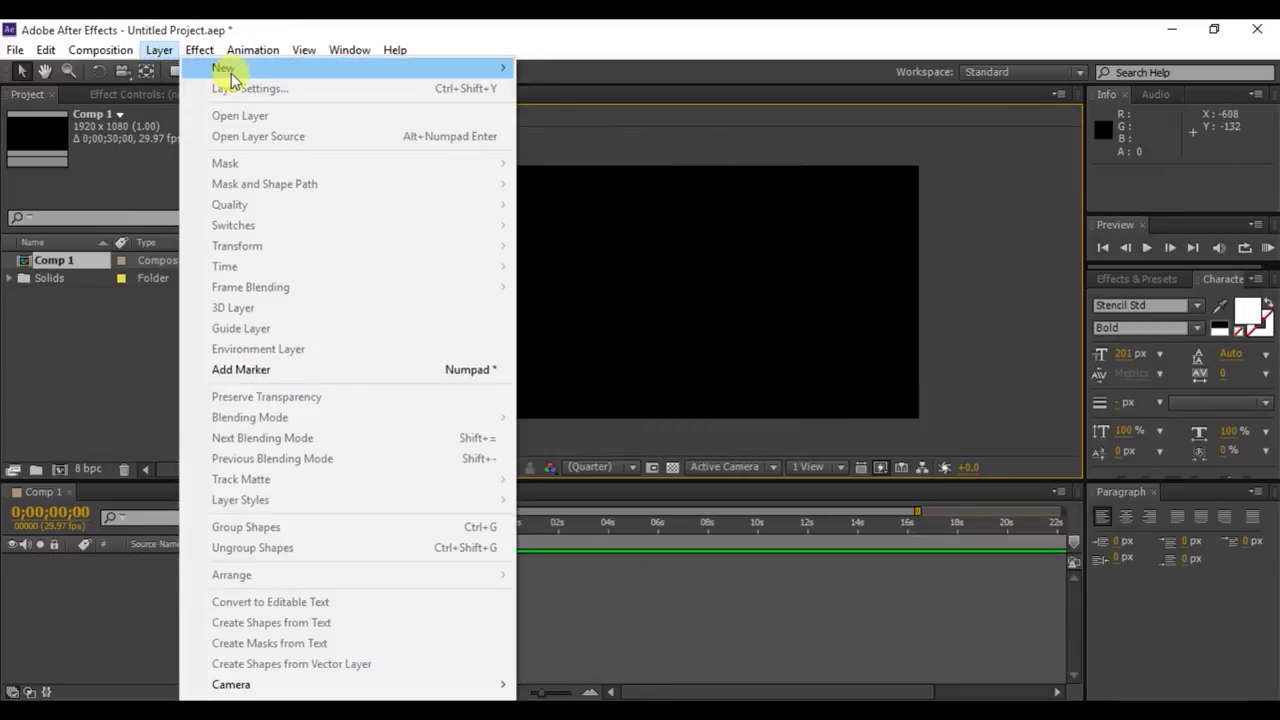
Create Camera 1 as a Two-Node Camera using the 35mm lens preset.
{"action": "mouse_move", "coordinate": [225, 68]}
{"action": "left_click", "coordinate": [660, 146]}
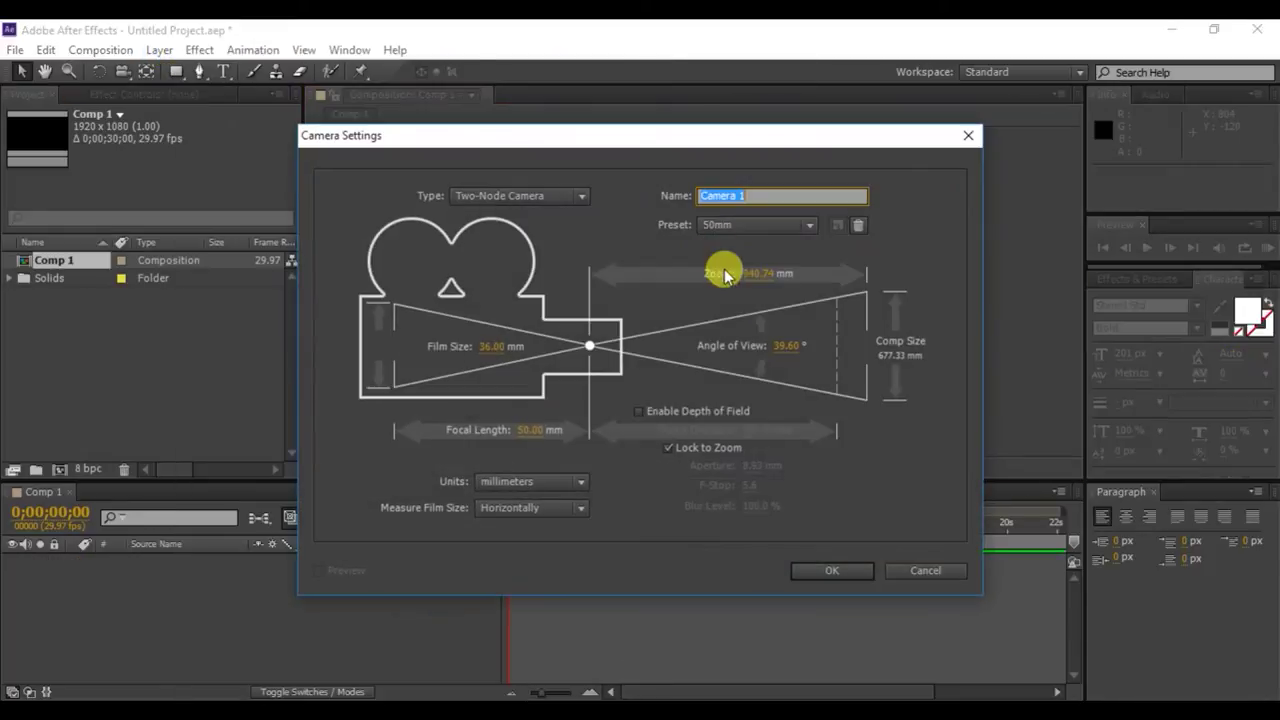
{"action": "left_click", "coordinate": [757, 225]}
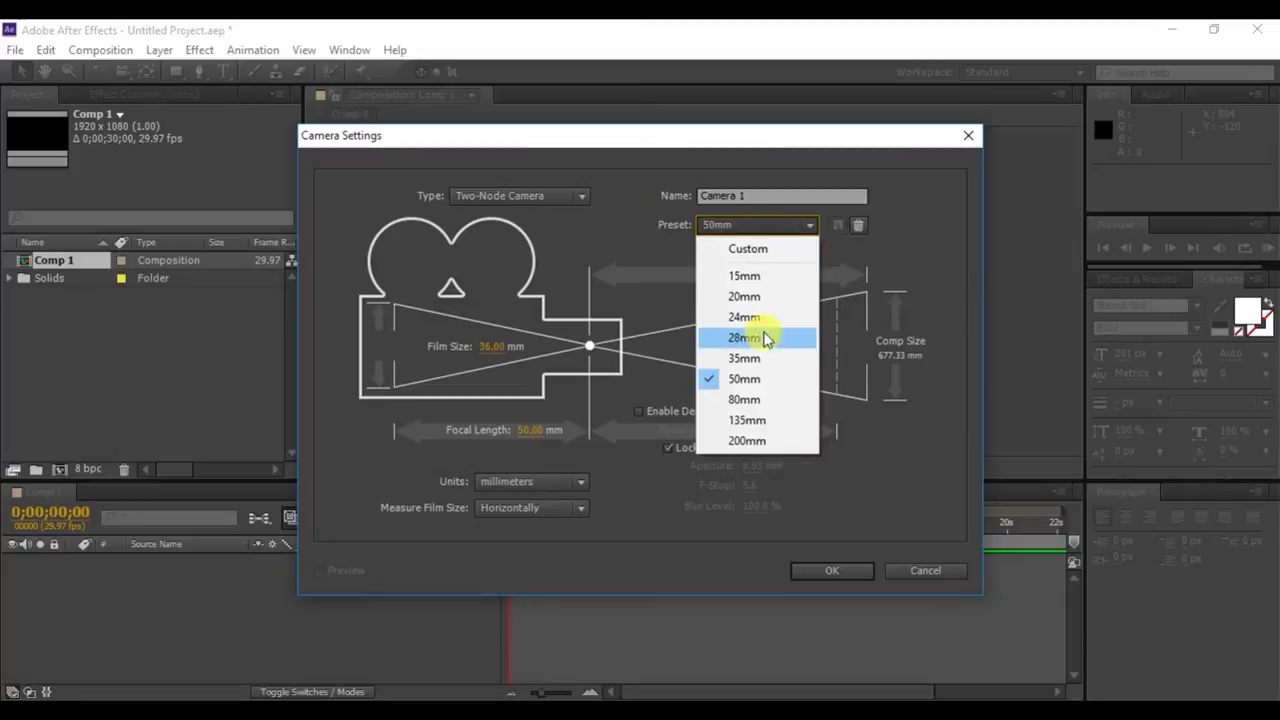
{"action": "left_click", "coordinate": [764, 356]}
{"action": "left_click", "coordinate": [493, 194]}
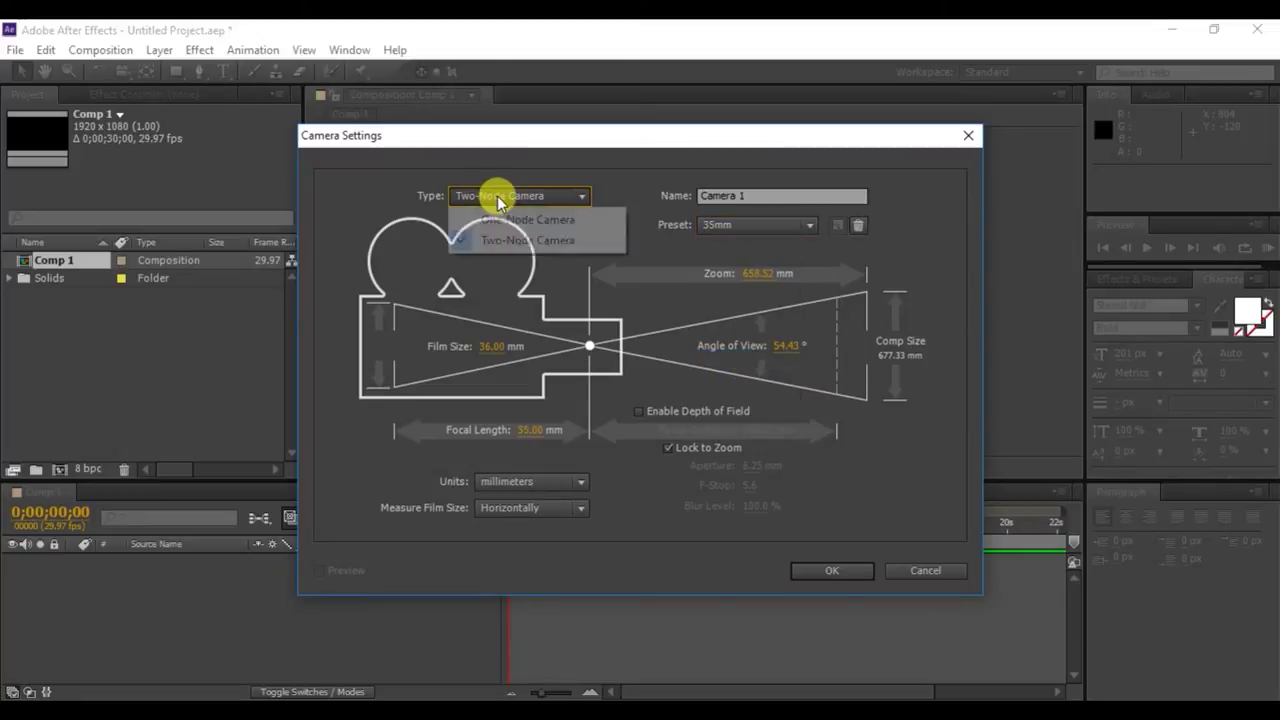
{"action": "left_click", "coordinate": [557, 245]}
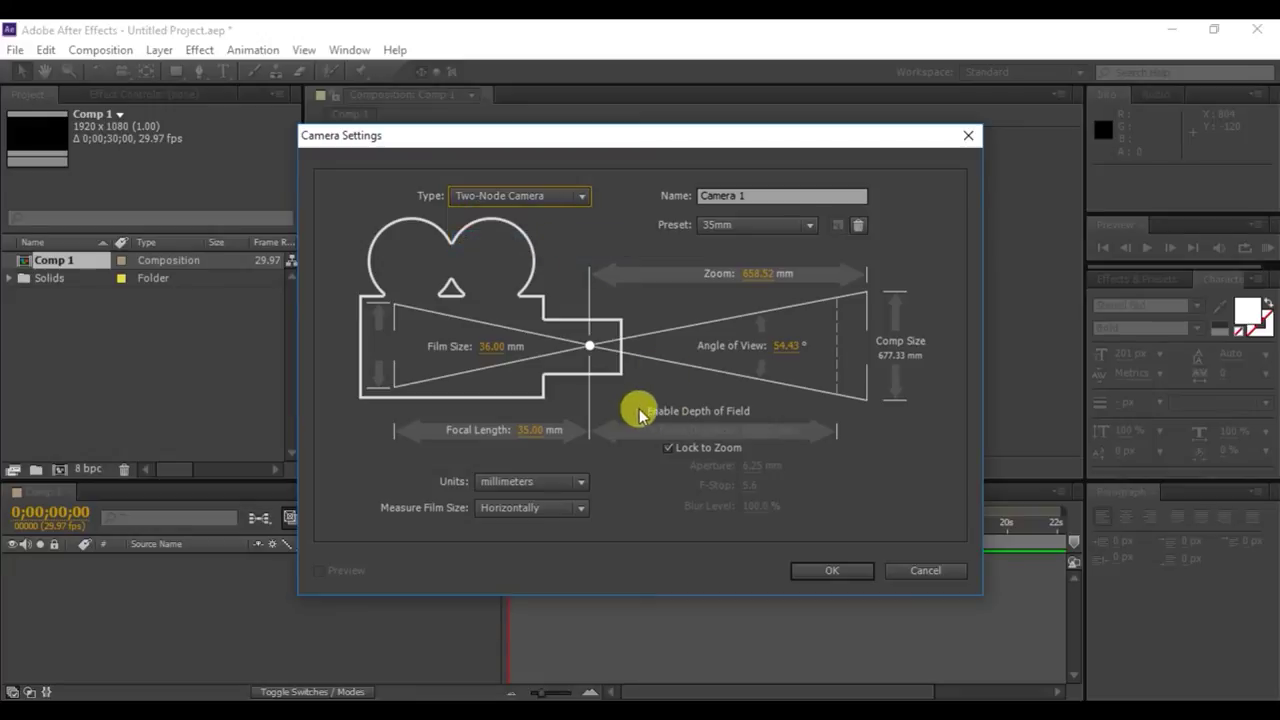
{"action": "left_click", "coordinate": [838, 573]}
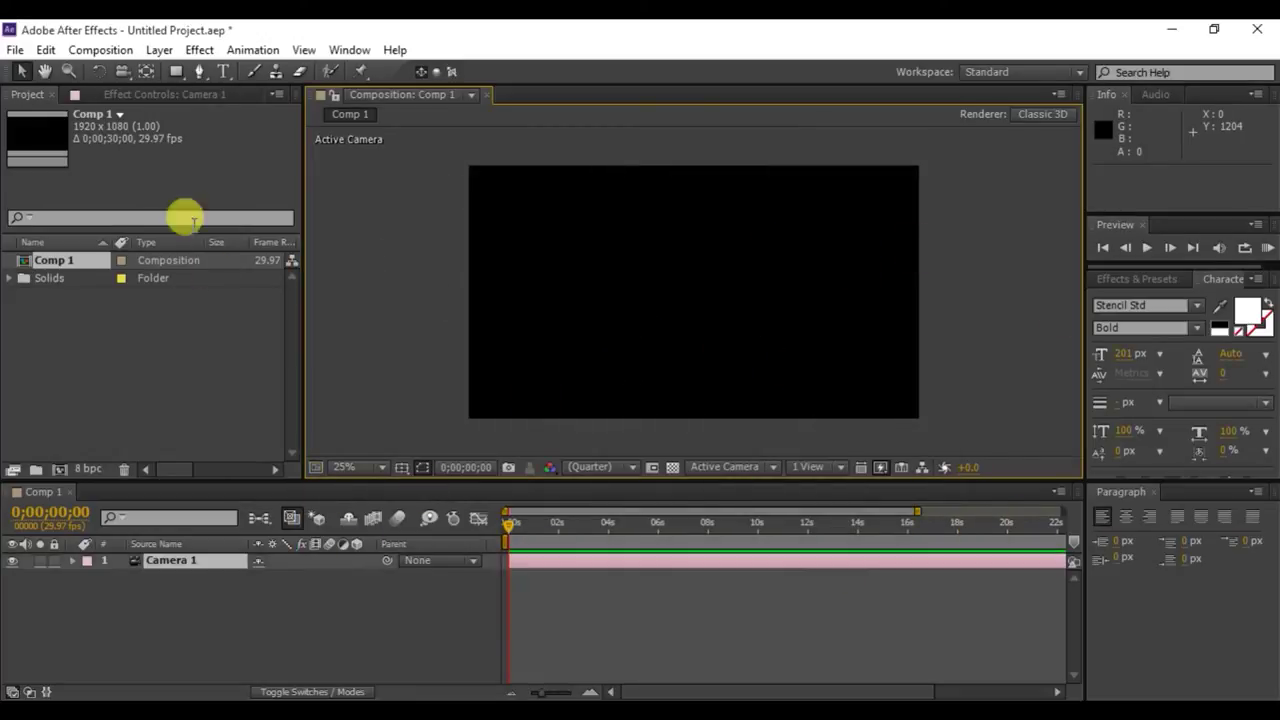
Add a full-frame red solid, Red Solid 2, and make it a 3D layer.
{"action": "right_click", "coordinate": [234, 608]}
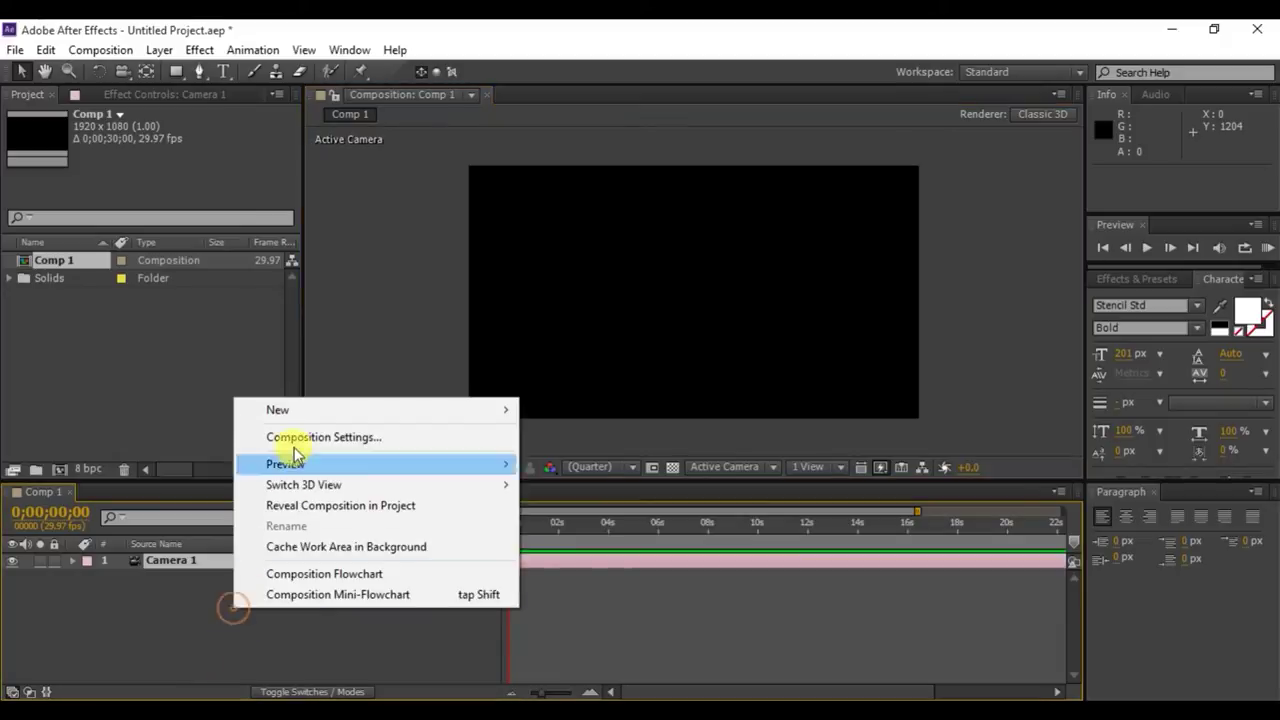
{"action": "mouse_move", "coordinate": [286, 414]}
{"action": "left_click", "coordinate": [555, 458]}
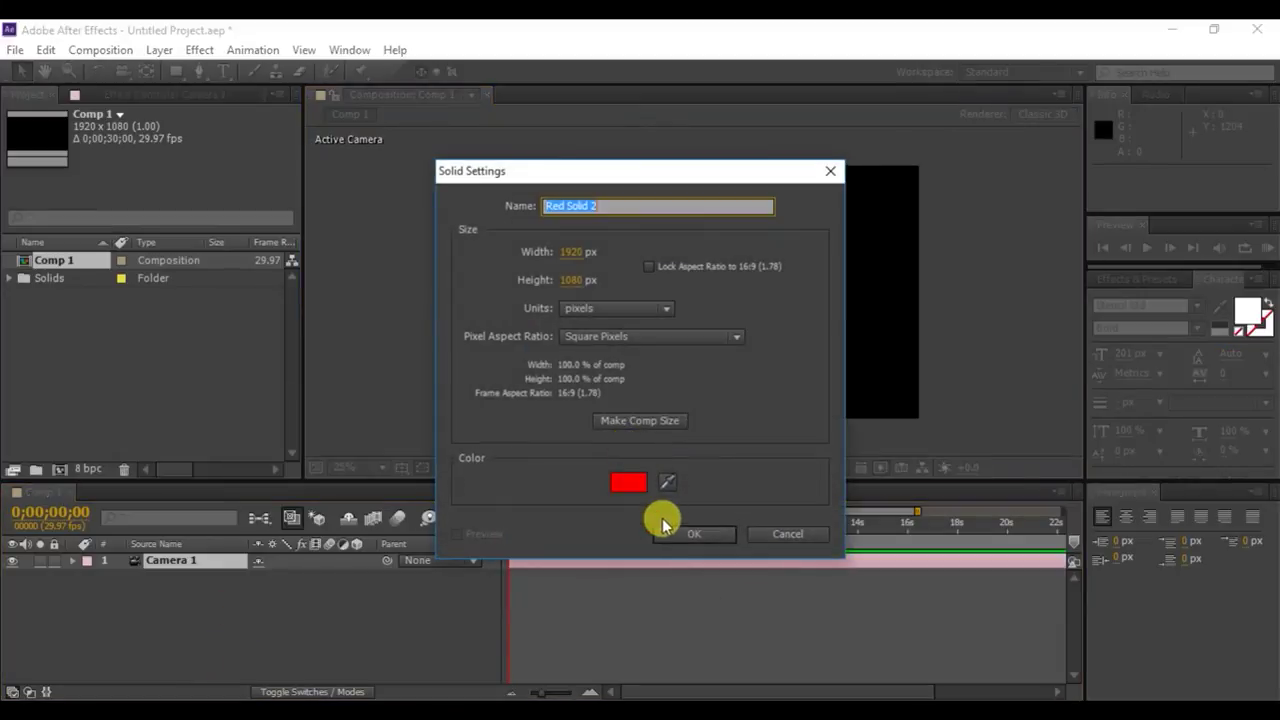
{"action": "left_click", "coordinate": [690, 530]}
{"action": "left_click", "coordinate": [357, 565]}
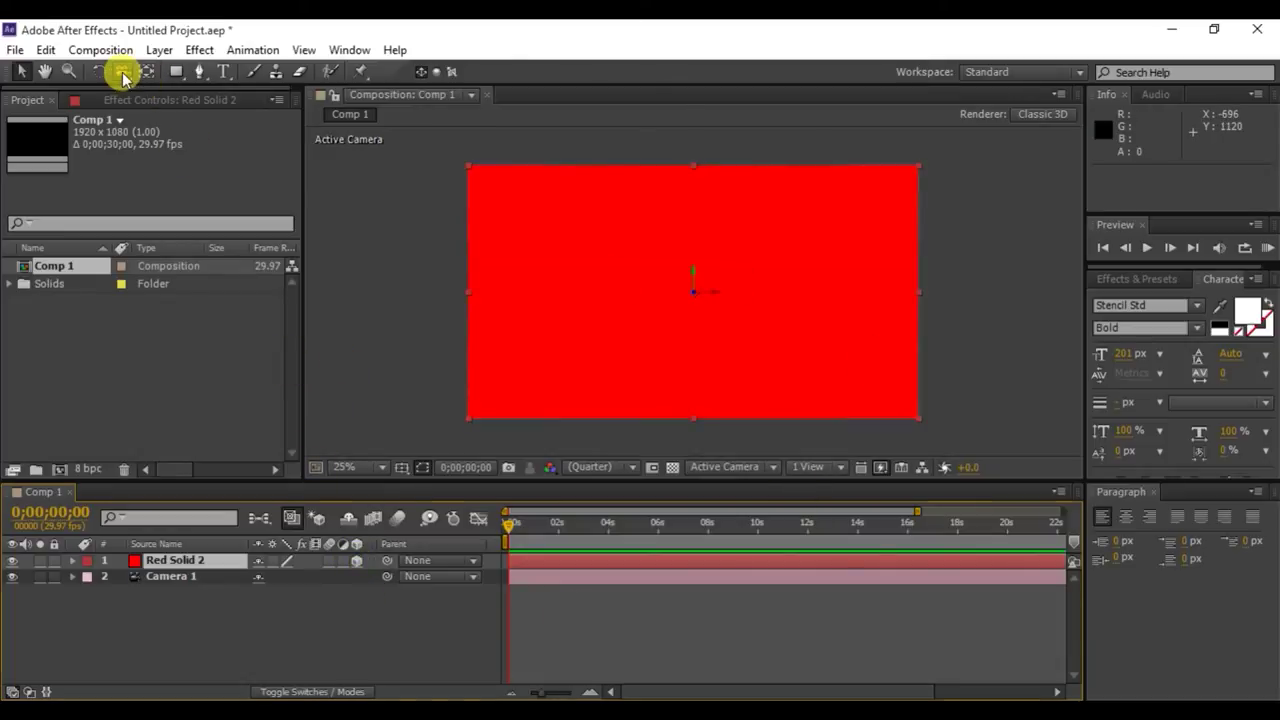
Orbit the camera to tilt the red solid, then delete Camera 1.
{"action": "left_click_drag", "start_coordinate": [165, 95], "coordinate": [183, 88]}
{"action": "mouse_move", "coordinate": [610, 272]}
{"action": "left_mouse_down"}
{"action": "mouse_move", "coordinate": [659, 311]}
{"action": "mouse_move", "coordinate": [643, 257]}
{"action": "mouse_move", "coordinate": [609, 263]}
{"action": "mouse_move", "coordinate": [638, 347]}
{"action": "mouse_move", "coordinate": [591, 366]}
{"action": "mouse_move", "coordinate": [567, 281]}
{"action": "left_mouse_up"}
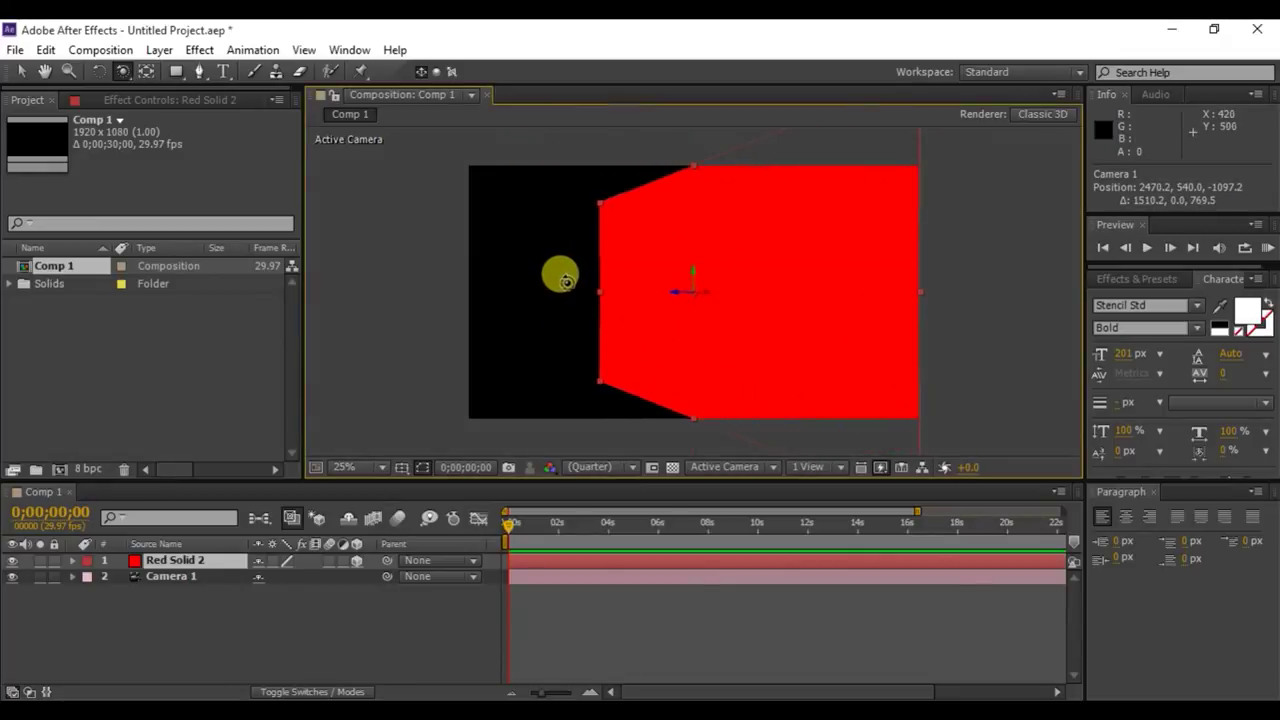
{"action": "left_click", "coordinate": [183, 580]}
{"action": "key", "text": "Delete"}
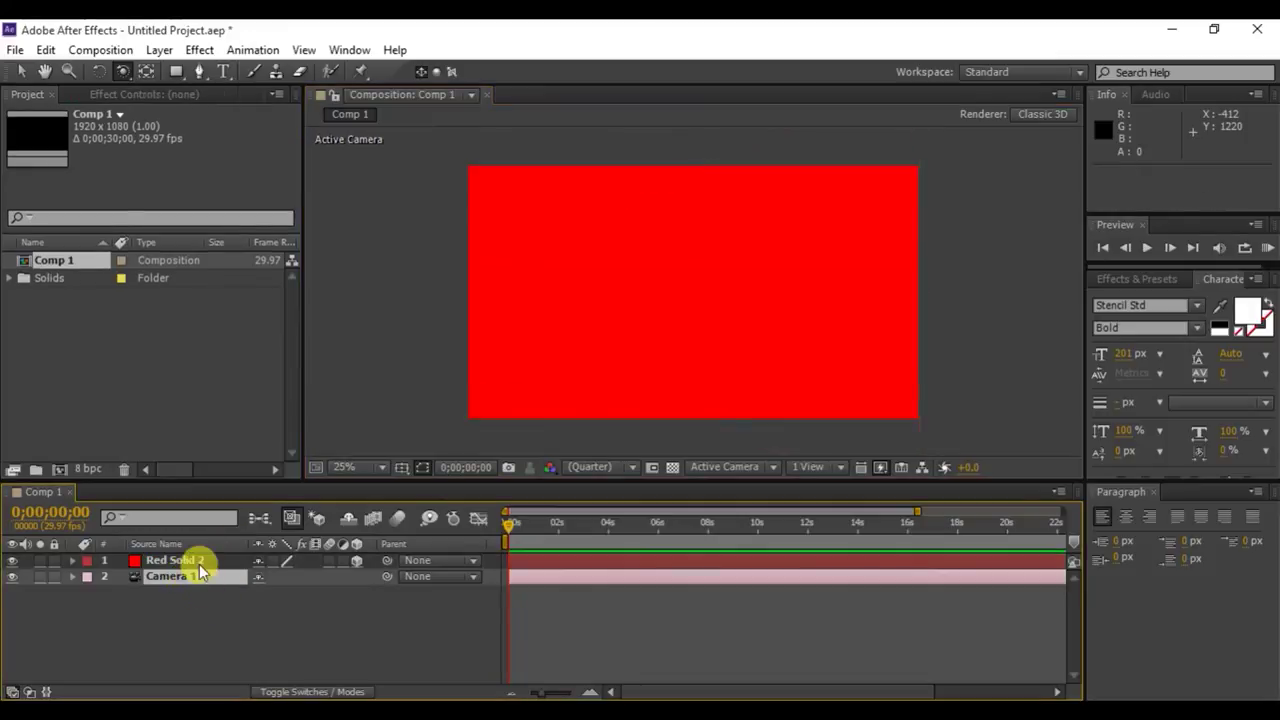
Delete Red Solid 2, then add a Null 1 object and delete it as well.
{"action": "left_click", "coordinate": [185, 560]}
{"action": "key", "text": "Delete"}
{"action": "left_click", "coordinate": [176, 52]}
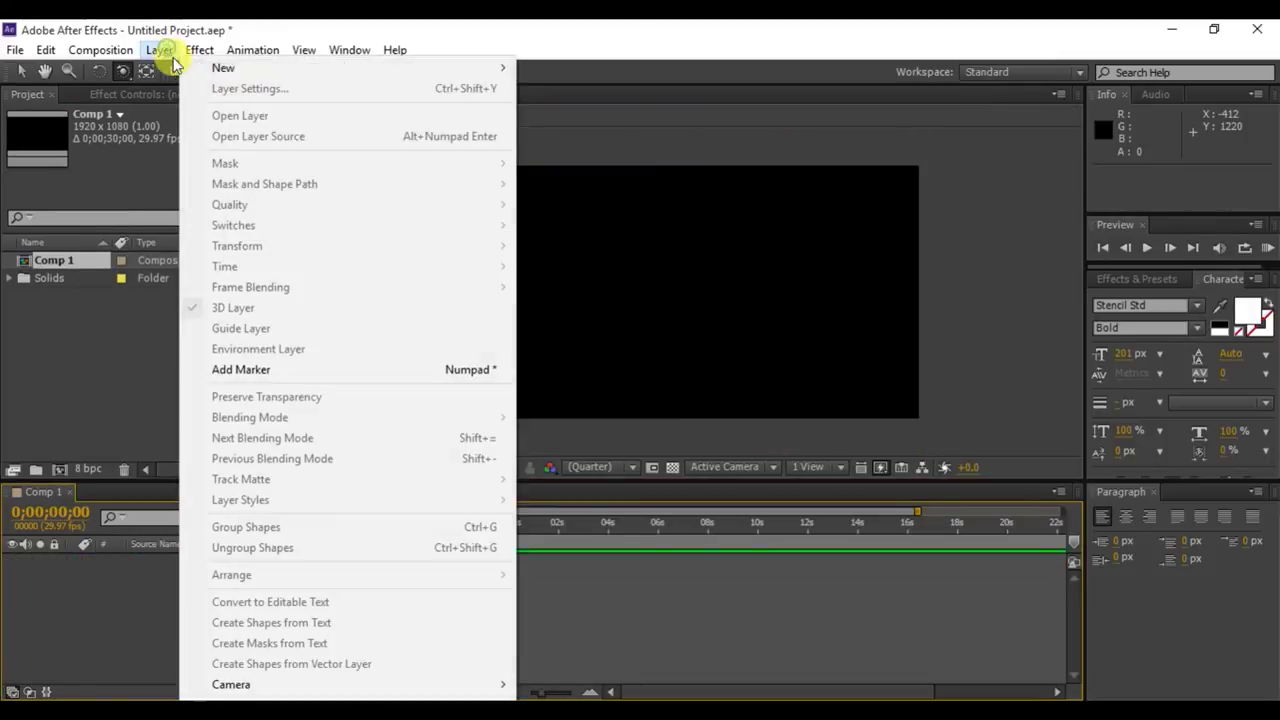
{"action": "mouse_move", "coordinate": [277, 66]}
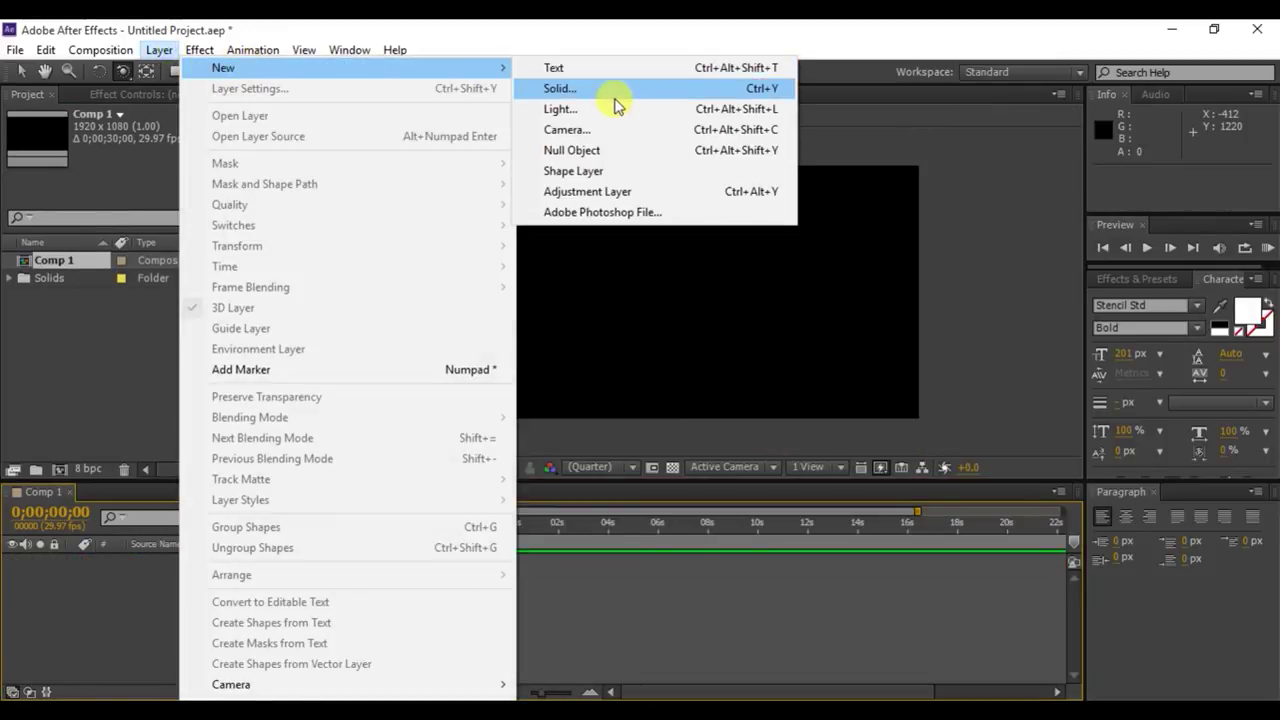
{"action": "left_click", "coordinate": [619, 159]}
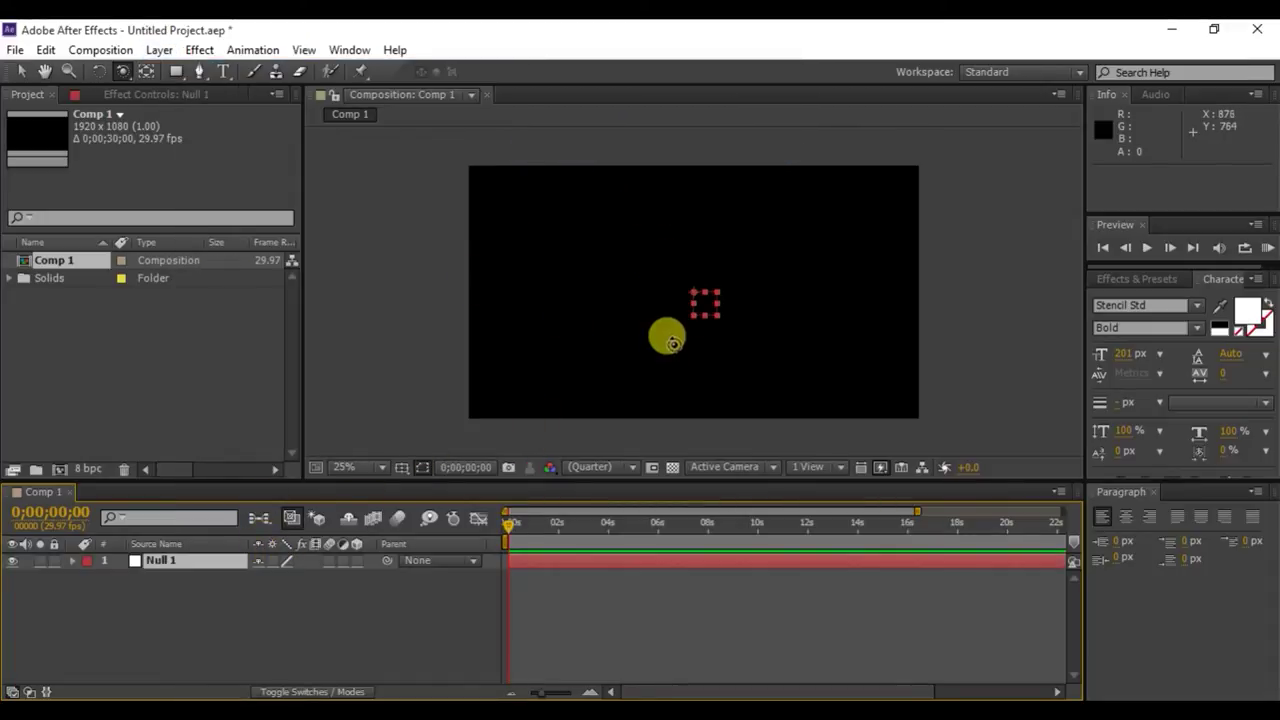
{"action": "key", "text": "Delete"}
{"action": "left_click", "coordinate": [157, 49]}
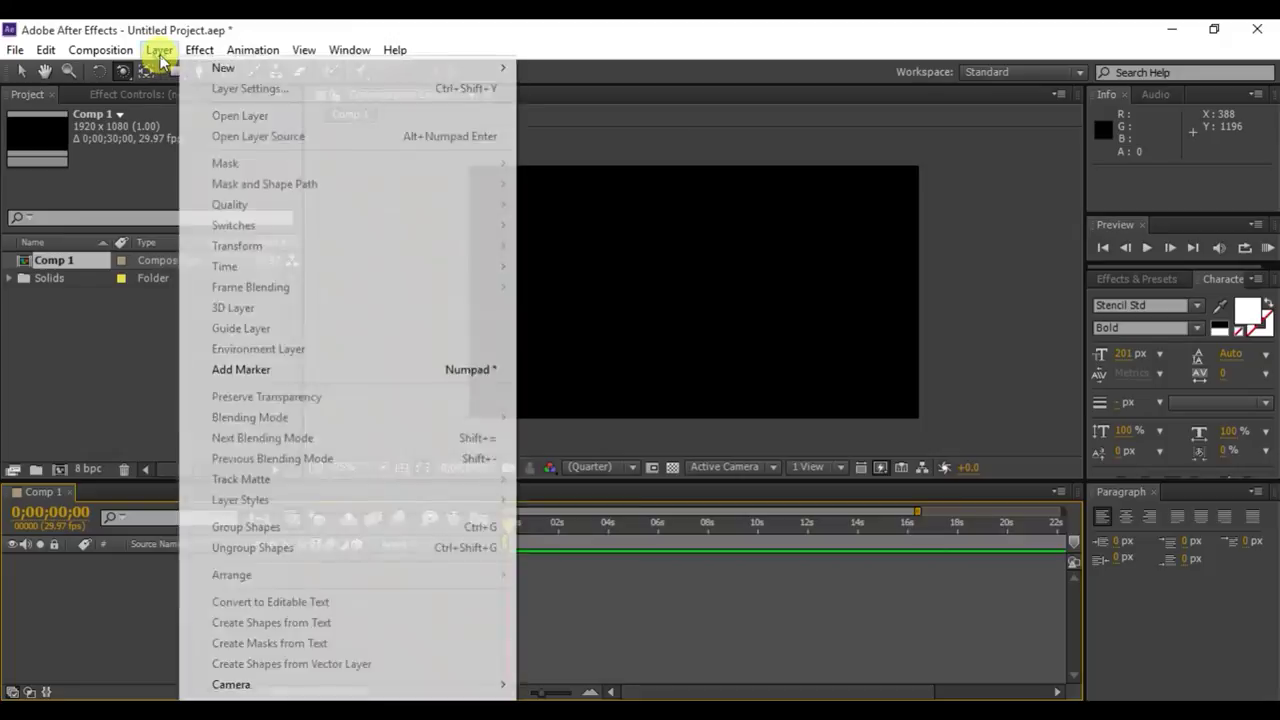
Add a shape layer and draw a red rectangle and a red ellipse in it.
{"action": "mouse_move", "coordinate": [266, 68]}
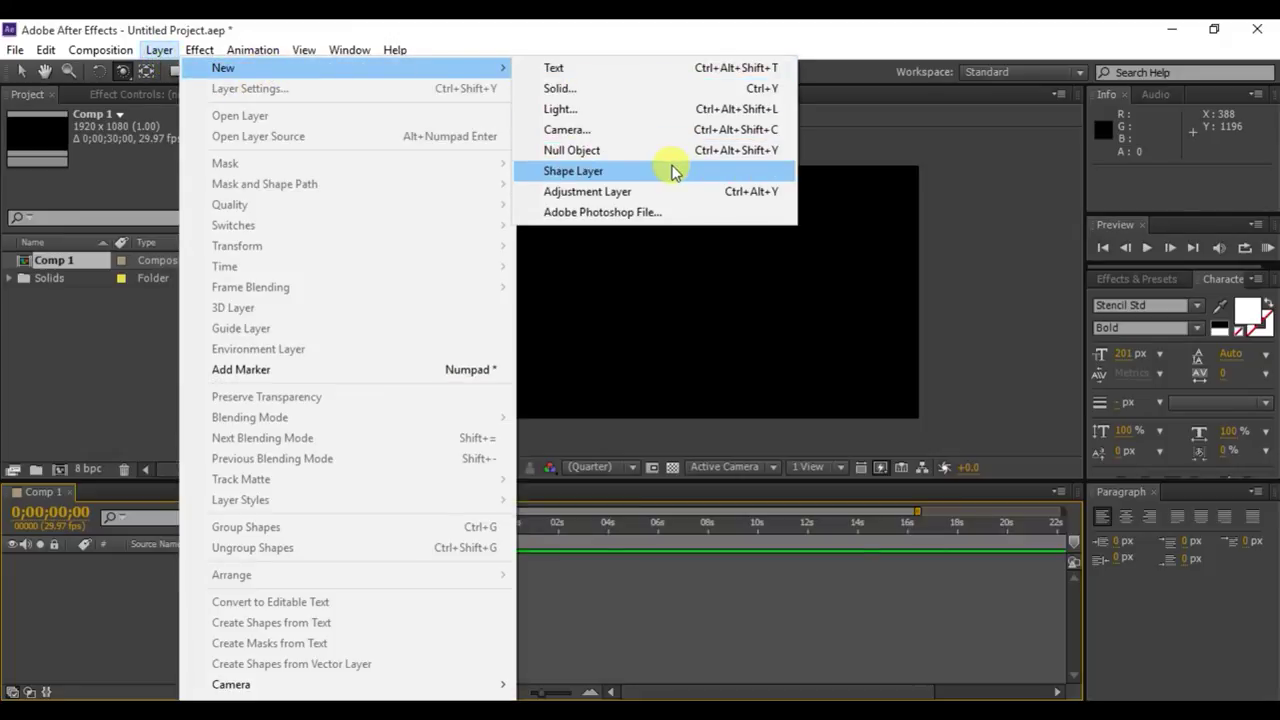
{"action": "left_click", "coordinate": [673, 172]}
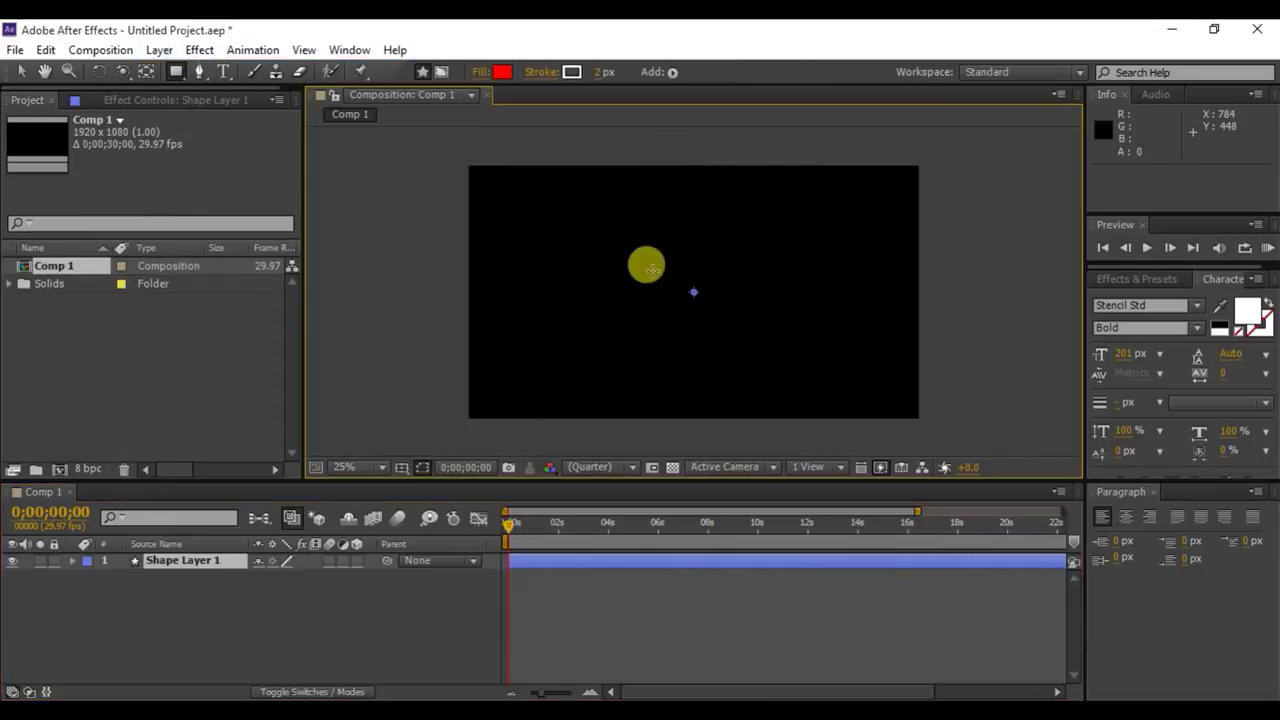
{"action": "left_click_drag", "start_coordinate": [480, 180], "coordinate": [845, 347]}
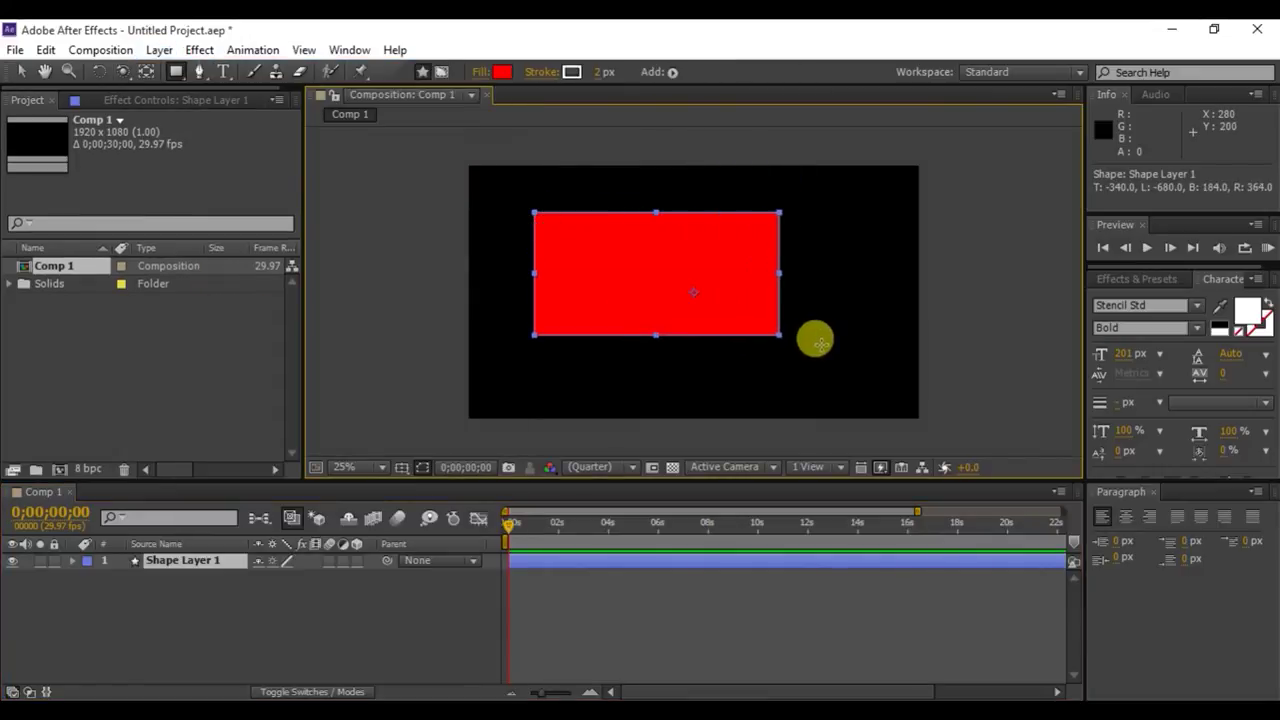
{"action": "left_click_drag", "start_coordinate": [176, 71], "coordinate": [249, 109]}
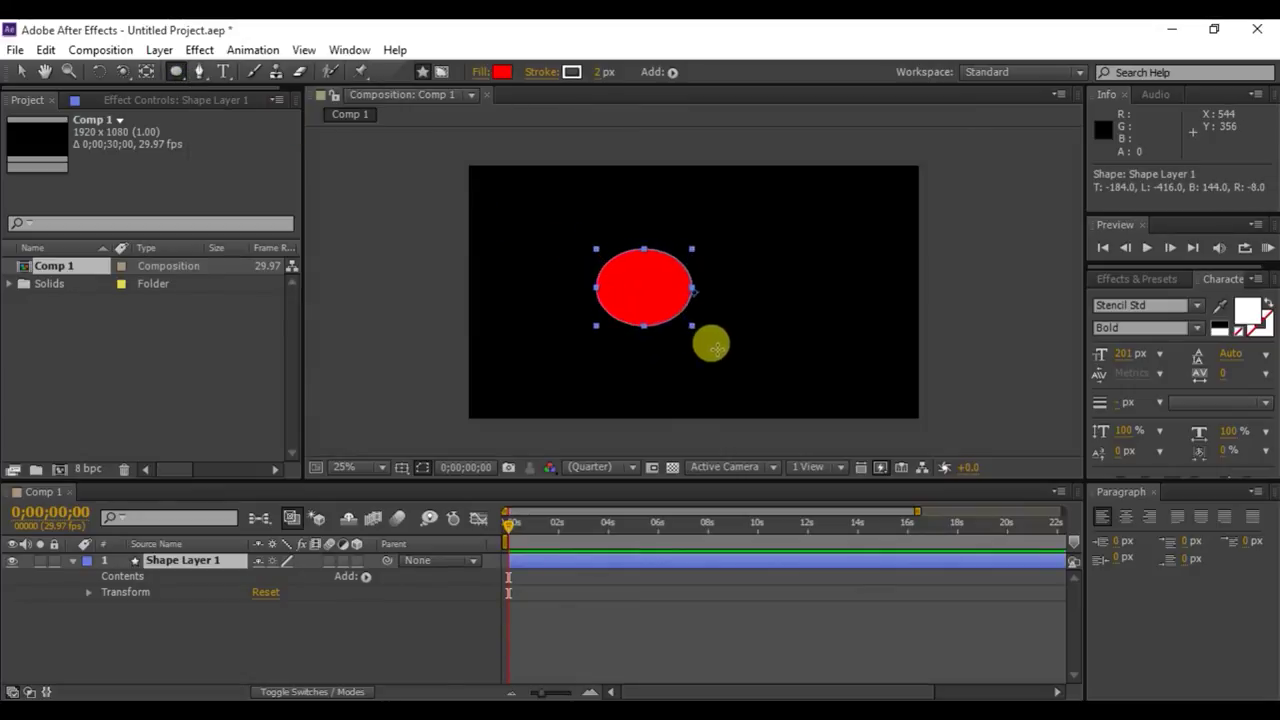
{"action": "left_click_drag", "start_coordinate": [621, 267], "coordinate": [750, 377]}
Draw a red pentagon, undo it, and delete Shape Layer 1.
{"action": "left_click_drag", "start_coordinate": [176, 71], "coordinate": [271, 115]}
{"action": "mouse_move", "coordinate": [594, 227]}
{"action": "left_mouse_down"}
{"action": "mouse_move", "coordinate": [700, 313]}
{"action": "mouse_move", "coordinate": [650, 268]}
{"action": "left_mouse_up"}
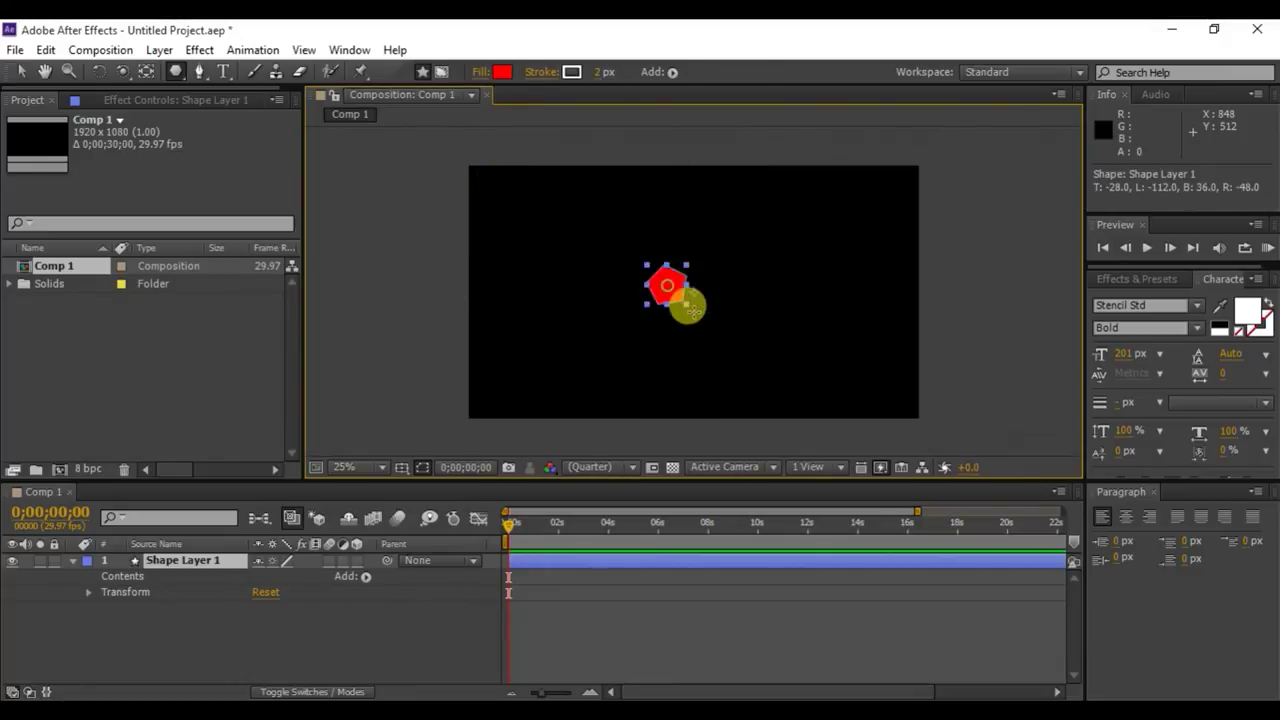
{"action": "left_click_drag", "start_coordinate": [650, 268], "coordinate": [717, 331]}
{"action": "key", "text": "ctrl+z"}
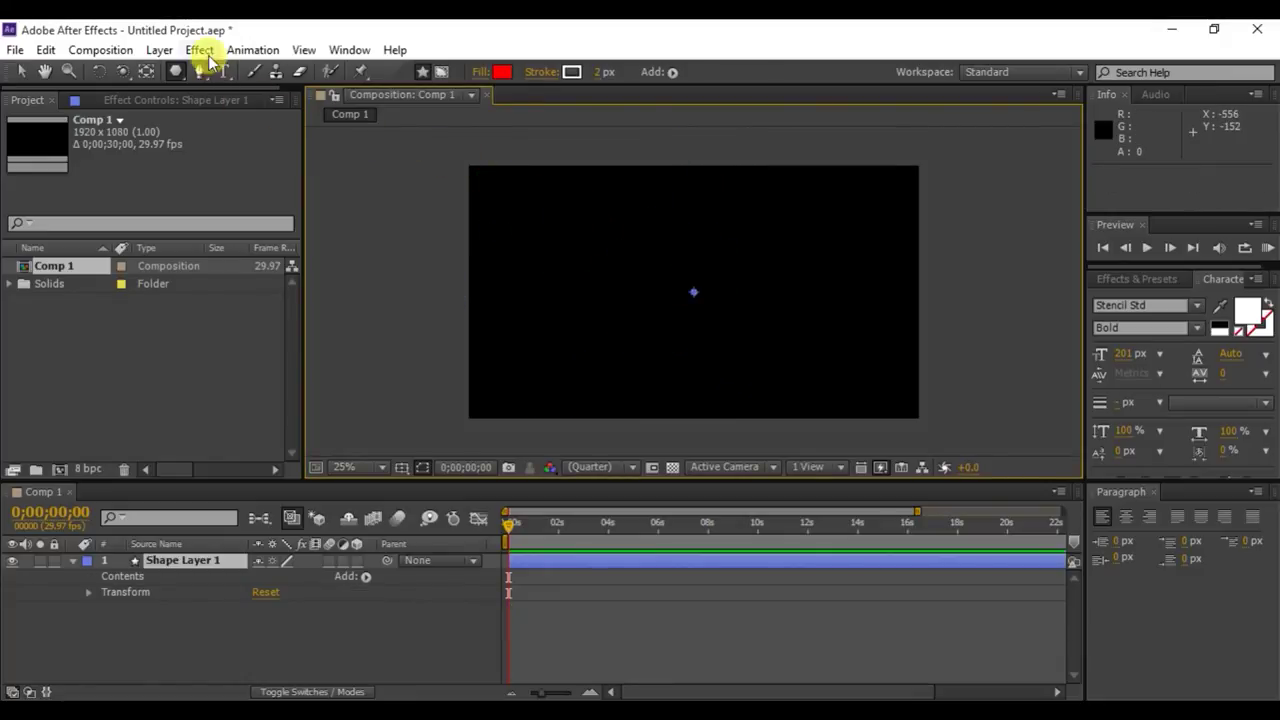
{"action": "key", "text": "Delete"}
Add a new adjustment layer to Comp 1 from the Layer > New menu.
{"action": "left_click", "coordinate": [159, 50]}
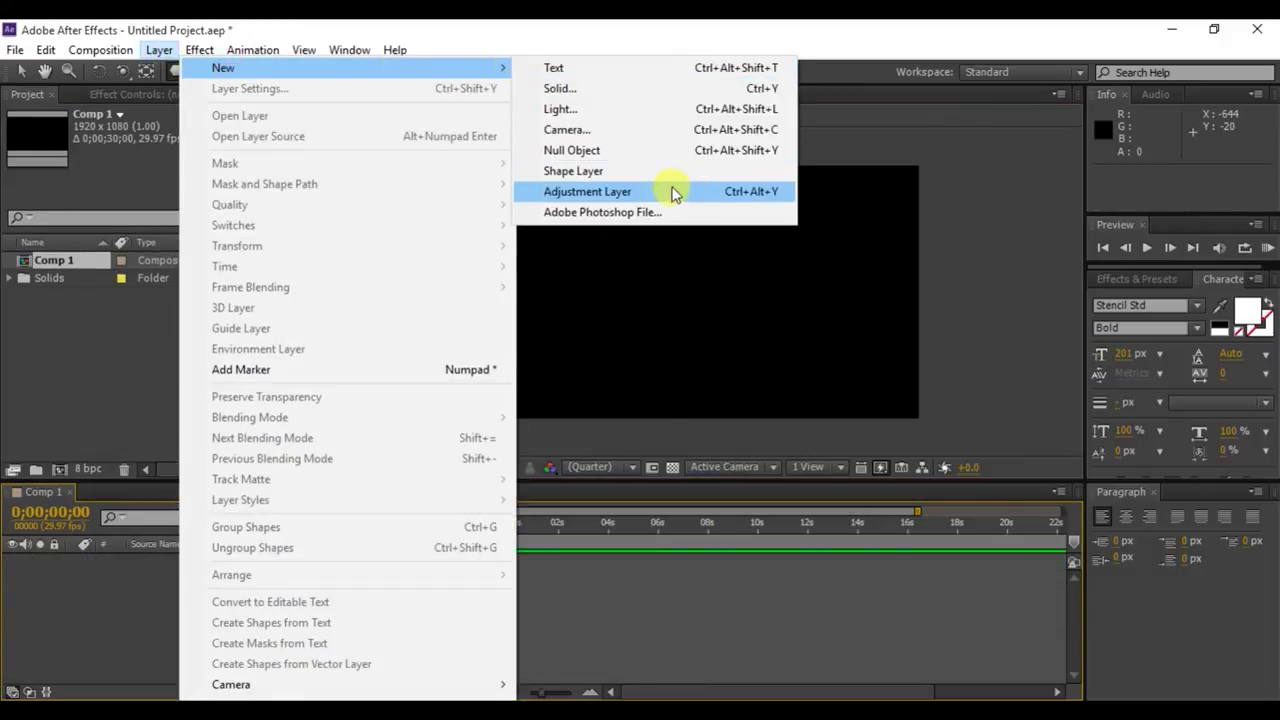
{"action": "left_click", "coordinate": [676, 197]}
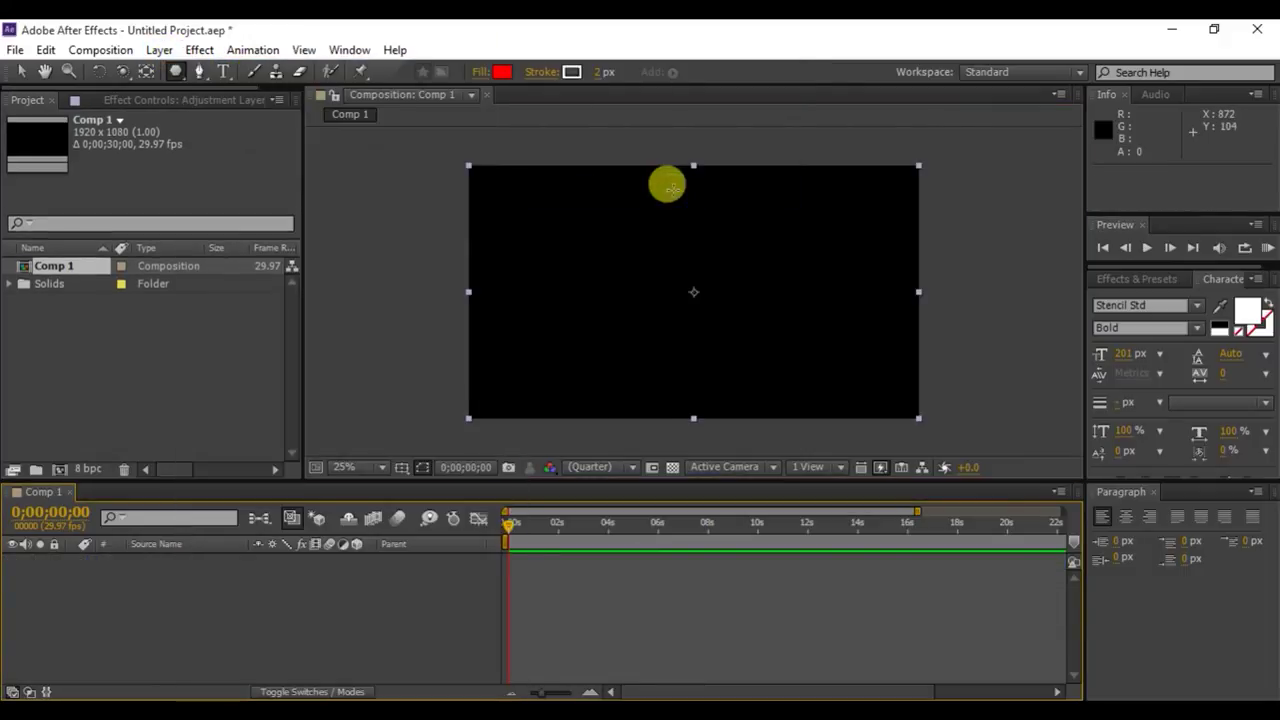